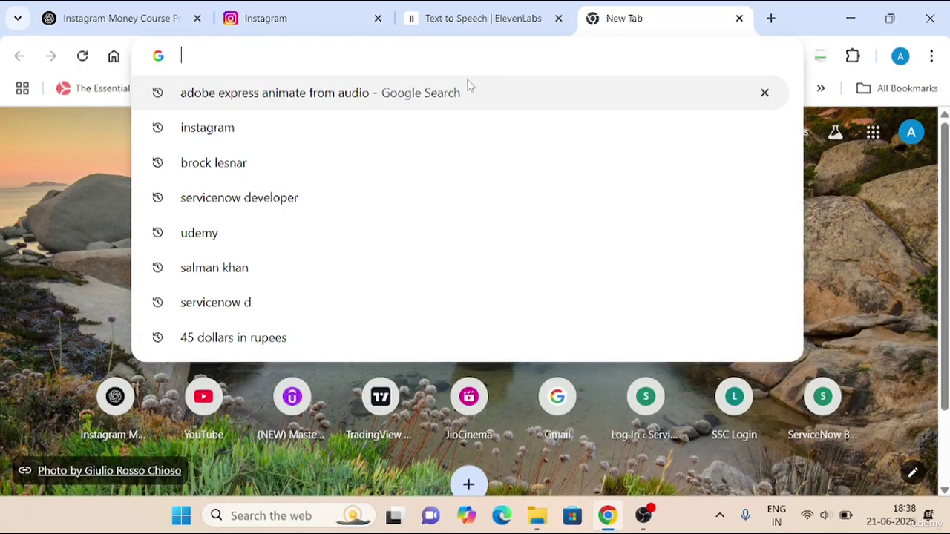
Search Google for "adobe express animate from audio", open Adobe's free voice animation tool and make its tab the second one.
{"action": "left_click", "coordinate": [468, 92]}
{"action": "scroll", "coordinate": [312, 182], "scroll_direction": "down", "scroll_amount": 5}
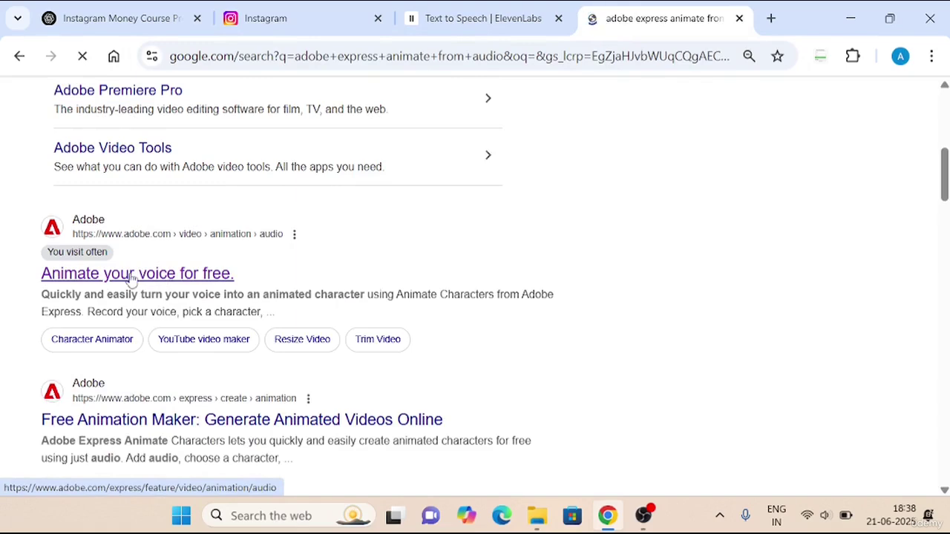
{"action": "left_click", "coordinate": [195, 282]}
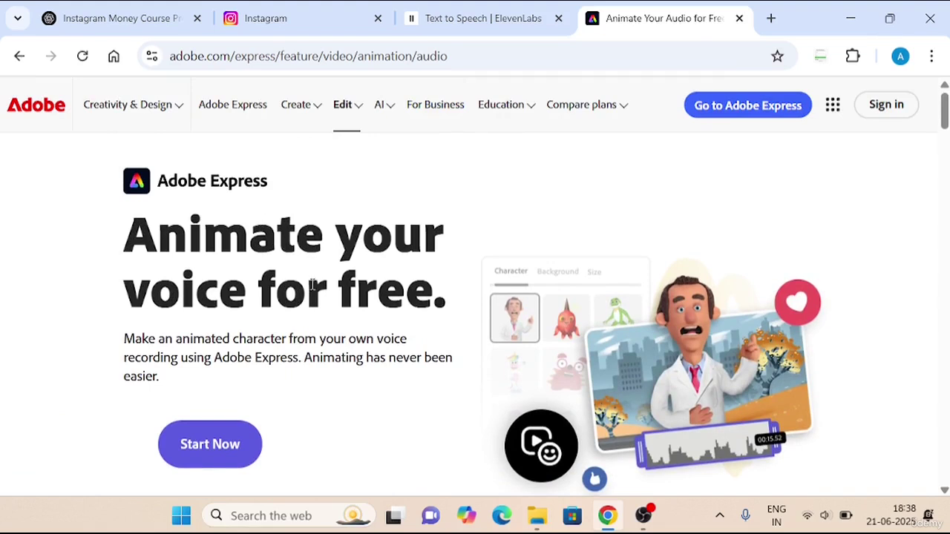
{"action": "left_click", "coordinate": [226, 442]}
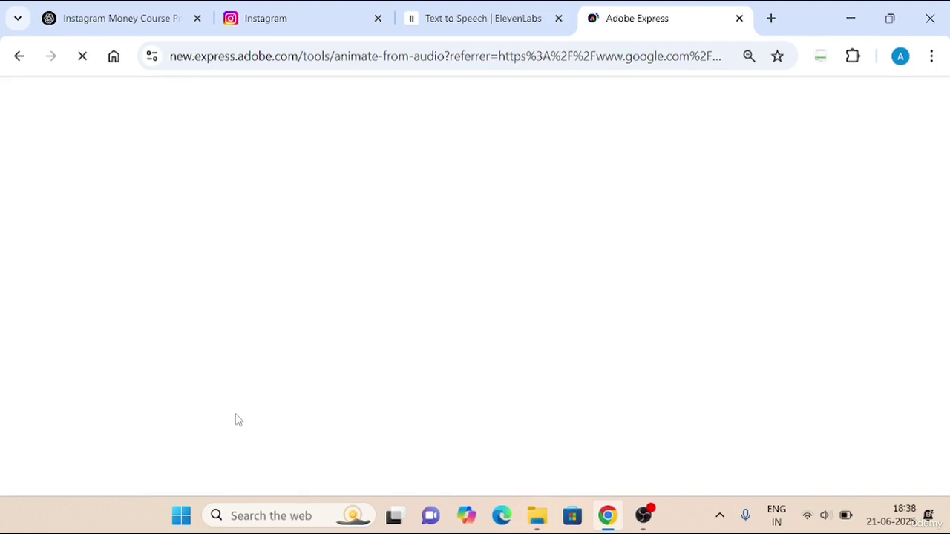
{"action": "left_click", "coordinate": [645, 46]}
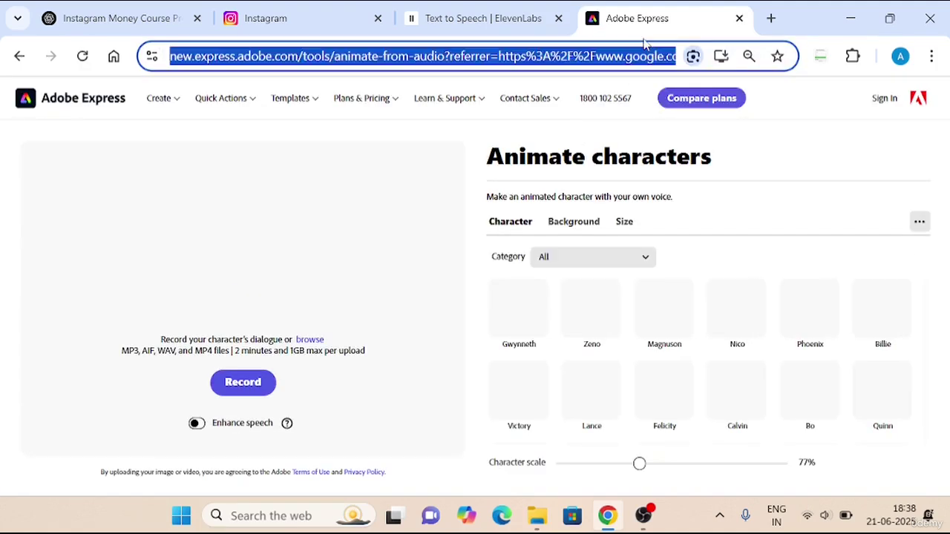
{"action": "left_click_drag", "start_coordinate": [643, 19], "coordinate": [330, 16]}
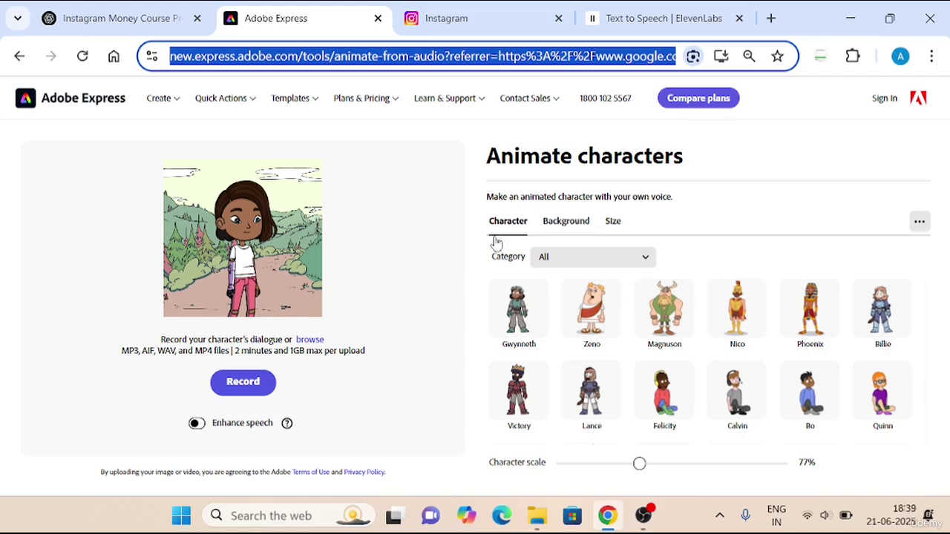
Try the Red Lips Right, Moe, Finster and Happy characters from the Mouth Only category.
{"action": "left_click", "coordinate": [555, 257]}
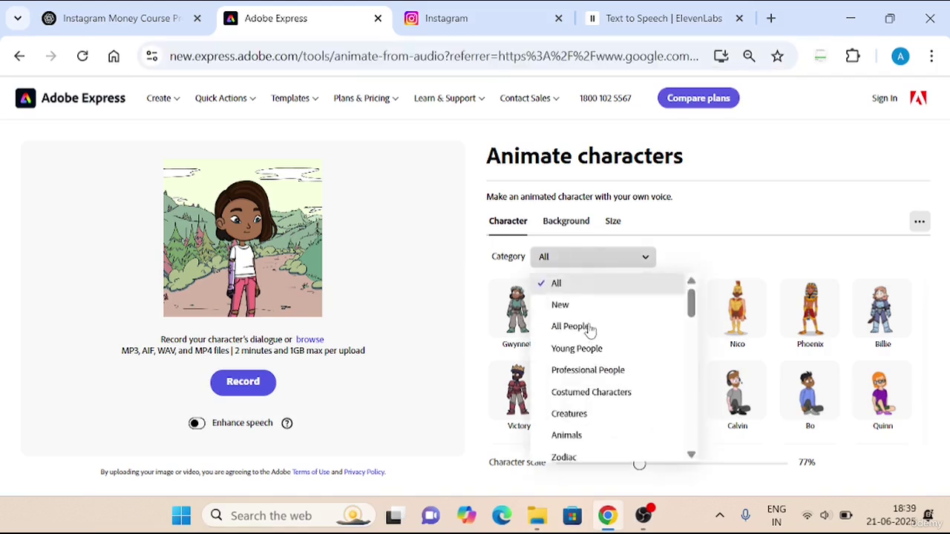
{"action": "scroll", "coordinate": [586, 334], "scroll_direction": "down", "scroll_amount": 2}
{"action": "scroll", "coordinate": [591, 338], "scroll_direction": "down", "scroll_amount": 2}
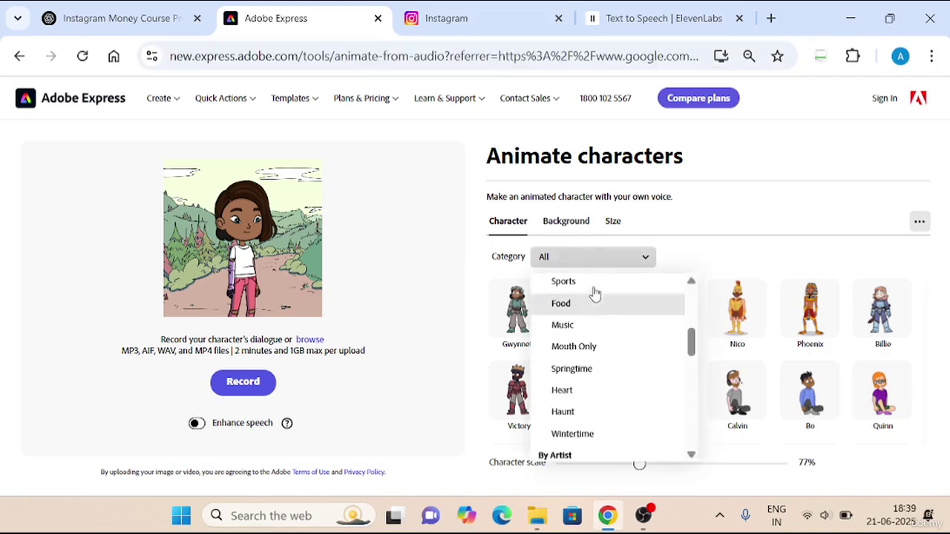
{"action": "left_click", "coordinate": [610, 359]}
{"action": "left_click", "coordinate": [594, 319]}
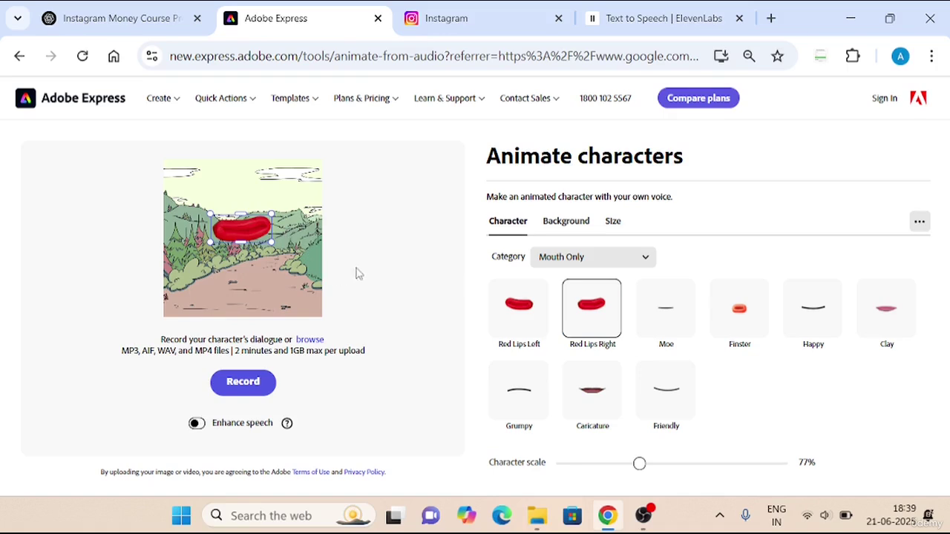
{"action": "left_click", "coordinate": [662, 311]}
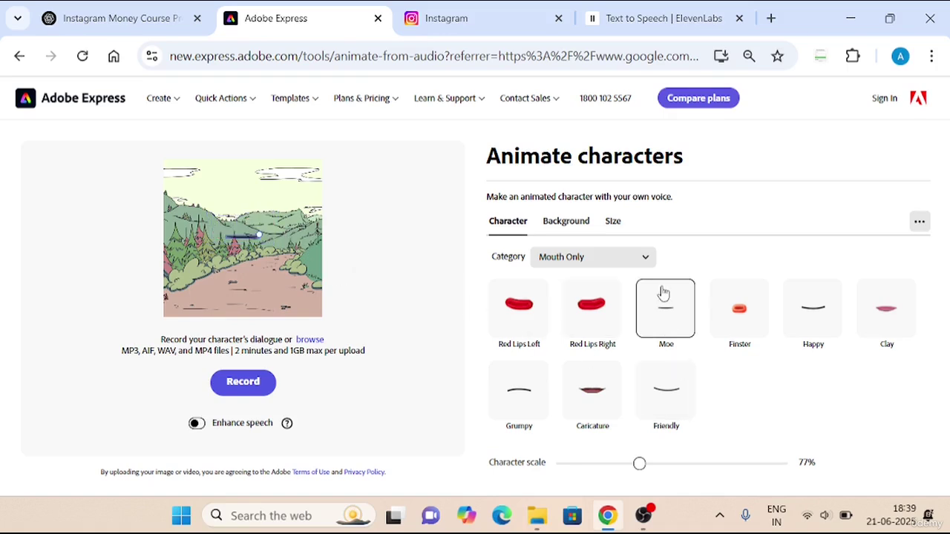
{"action": "left_click", "coordinate": [731, 310]}
{"action": "left_click", "coordinate": [807, 325]}
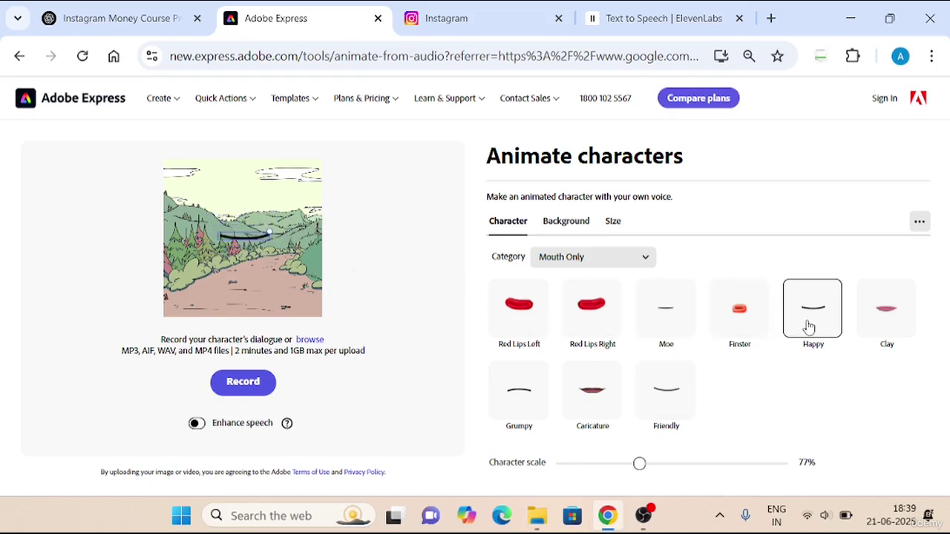
Try characters from the Food category, including Candy, Toast and Sodapop.
{"action": "left_click", "coordinate": [601, 256]}
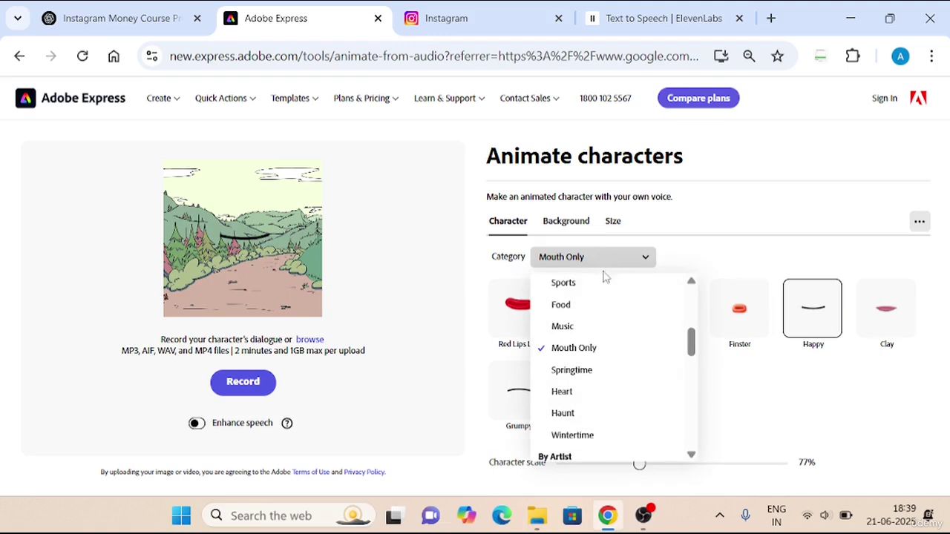
{"action": "left_click", "coordinate": [590, 310]}
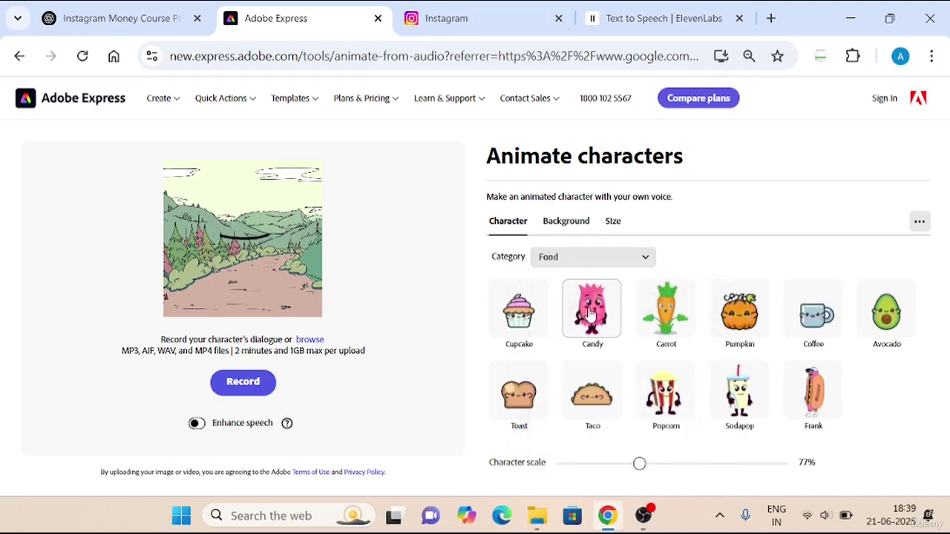
{"action": "left_click", "coordinate": [737, 308]}
{"action": "left_click", "coordinate": [615, 311]}
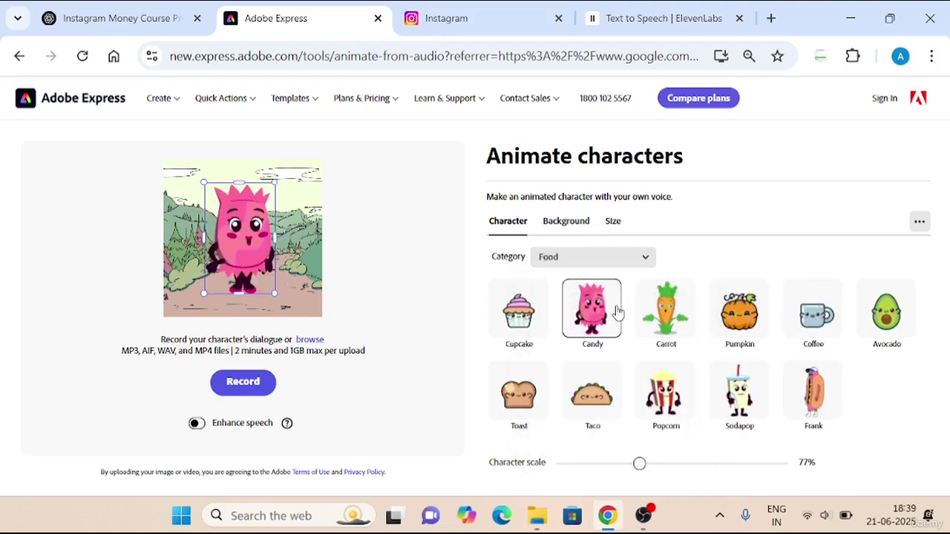
{"action": "left_click", "coordinate": [528, 403]}
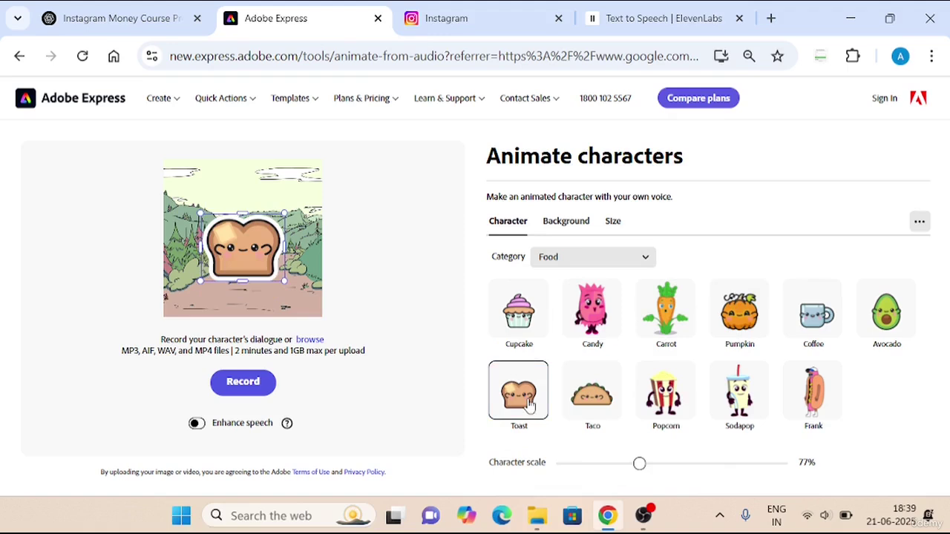
{"action": "left_click", "coordinate": [529, 312]}
{"action": "left_click", "coordinate": [742, 389]}
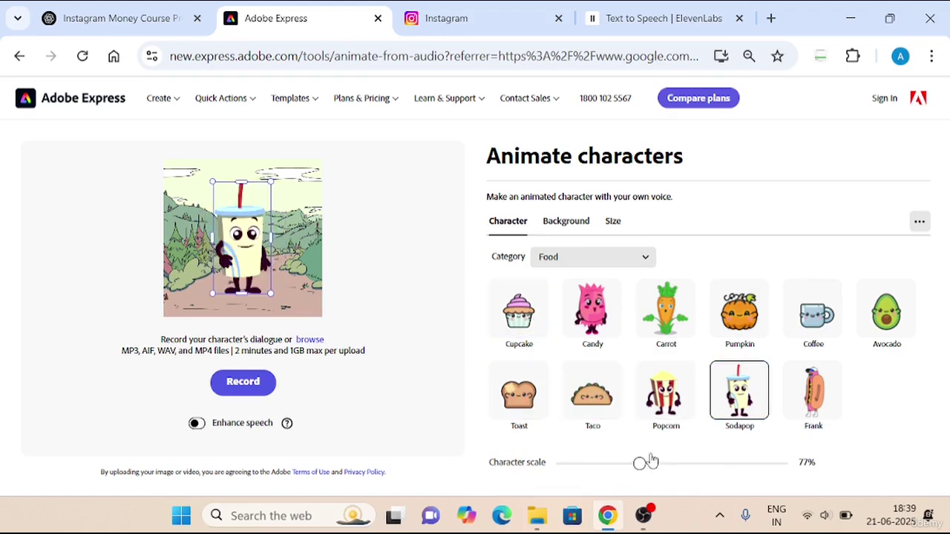
Set the character category back to All and choose the seated character Bo.
{"action": "left_click", "coordinate": [632, 259]}
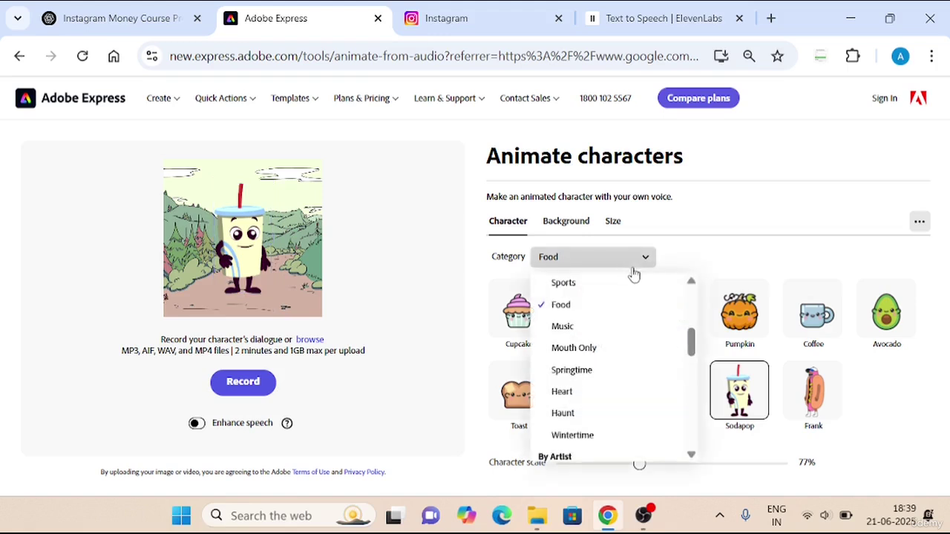
{"action": "scroll", "coordinate": [597, 364], "scroll_direction": "down", "scroll_amount": 1}
{"action": "scroll", "coordinate": [593, 379], "scroll_direction": "down", "scroll_amount": 2}
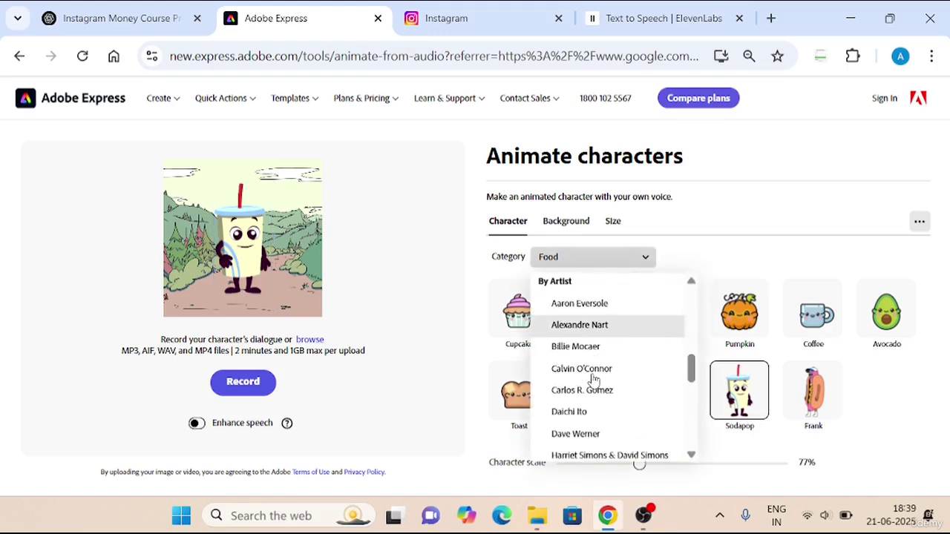
{"action": "scroll", "coordinate": [594, 379], "scroll_direction": "up", "scroll_amount": 6}
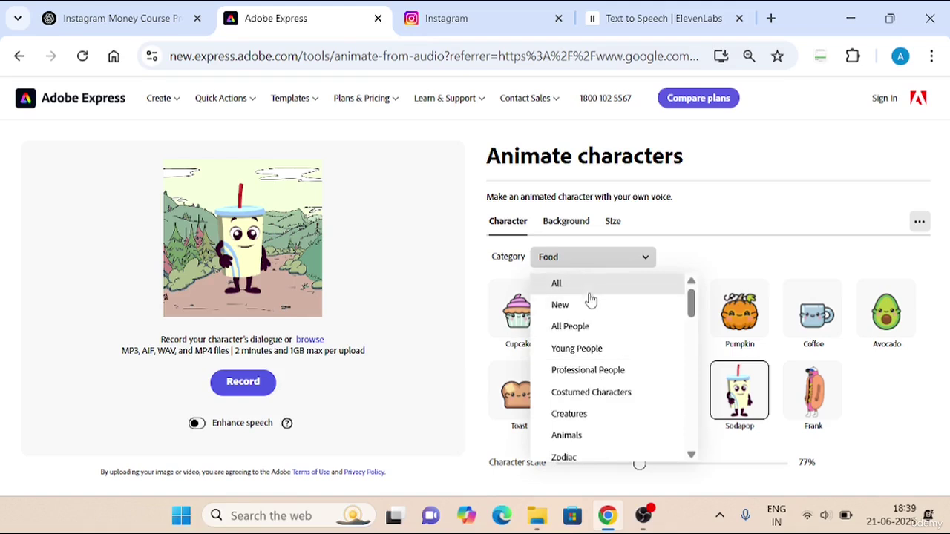
{"action": "left_click", "coordinate": [586, 285]}
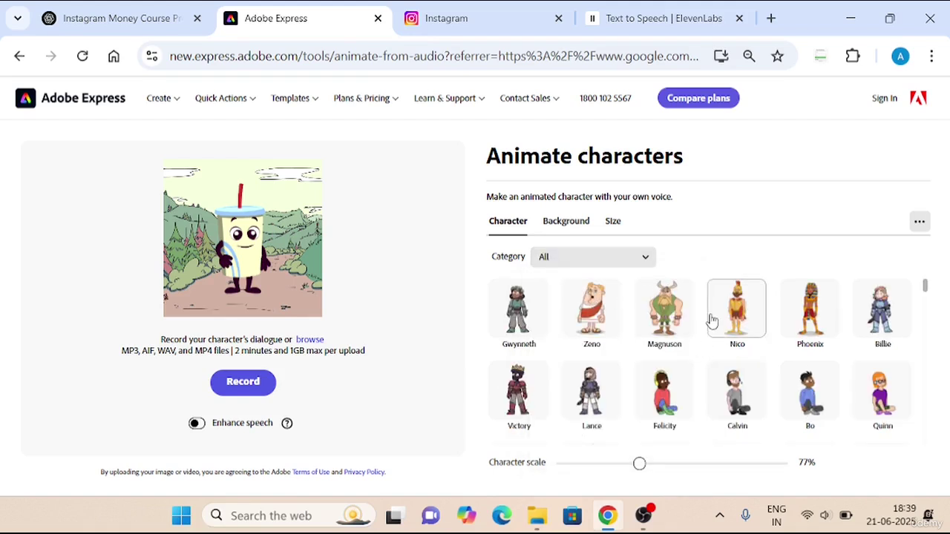
{"action": "scroll", "coordinate": [710, 319], "scroll_direction": "down", "scroll_amount": 1}
{"action": "left_click", "coordinate": [822, 312]}
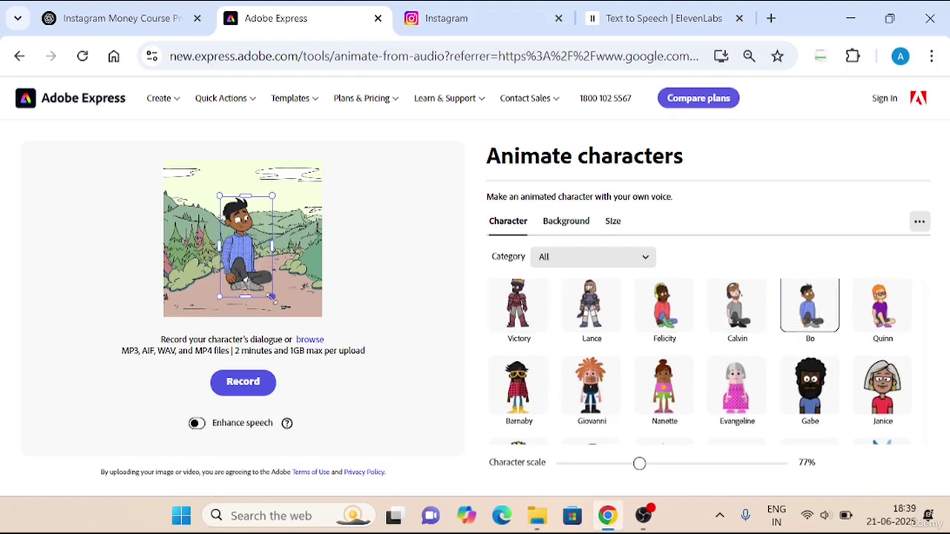
Resize the seated character in the preview and set its character scale to 83%.
{"action": "left_click_drag", "start_coordinate": [272, 297], "coordinate": [260, 264]}
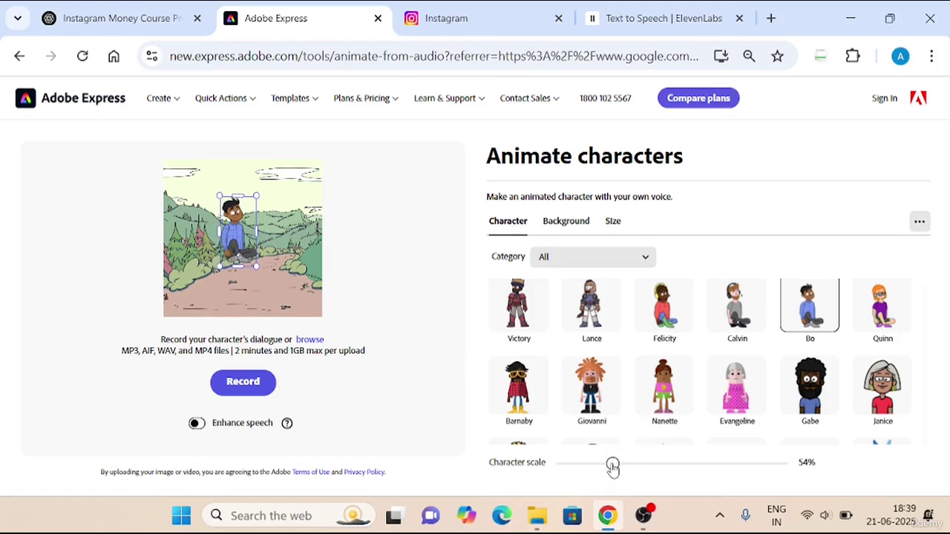
{"action": "left_click_drag", "start_coordinate": [612, 465], "coordinate": [646, 465]}
{"action": "left_click", "coordinate": [234, 233]}
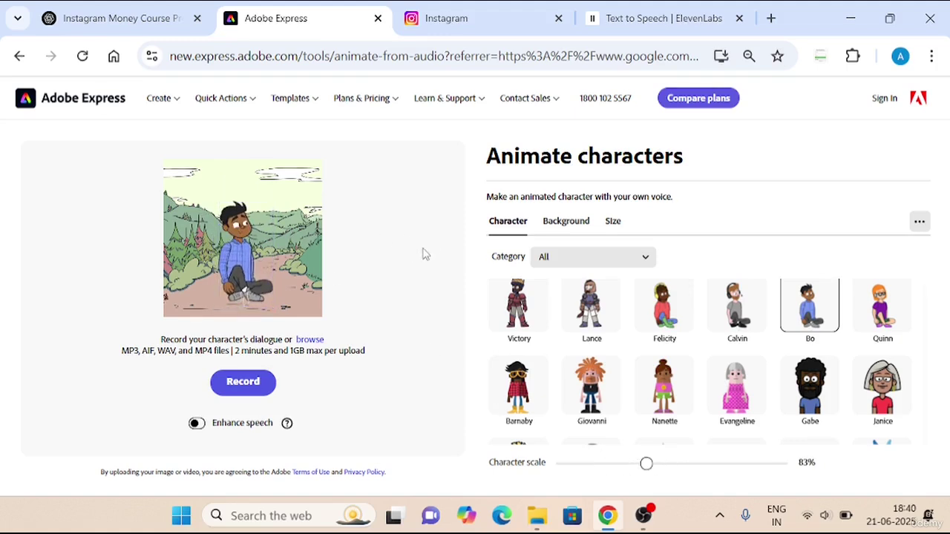
Try the Felt Field, Felt Street, House Exterior and Living Room Blue Sofa backgrounds, and settle on Nature.
{"action": "left_click", "coordinate": [565, 221]}
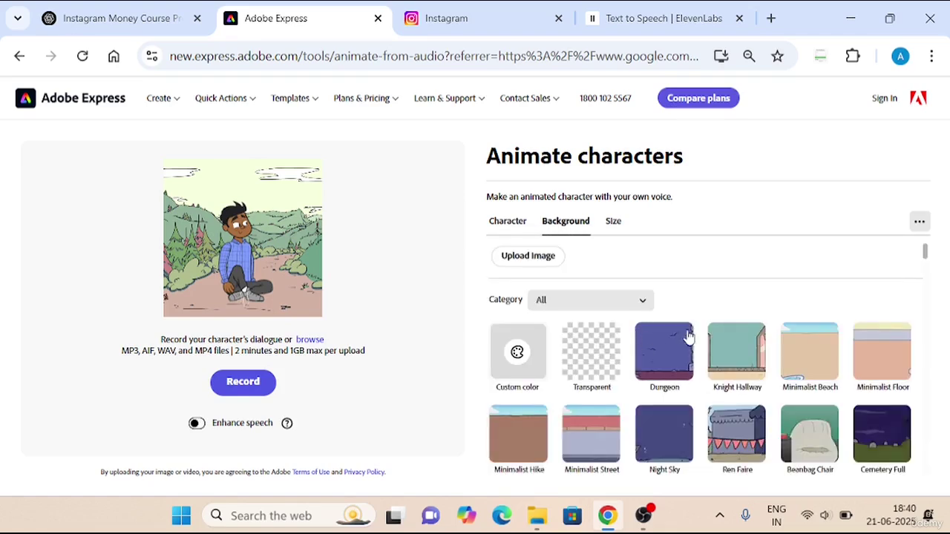
{"action": "scroll", "coordinate": [687, 338], "scroll_direction": "down", "scroll_amount": 10}
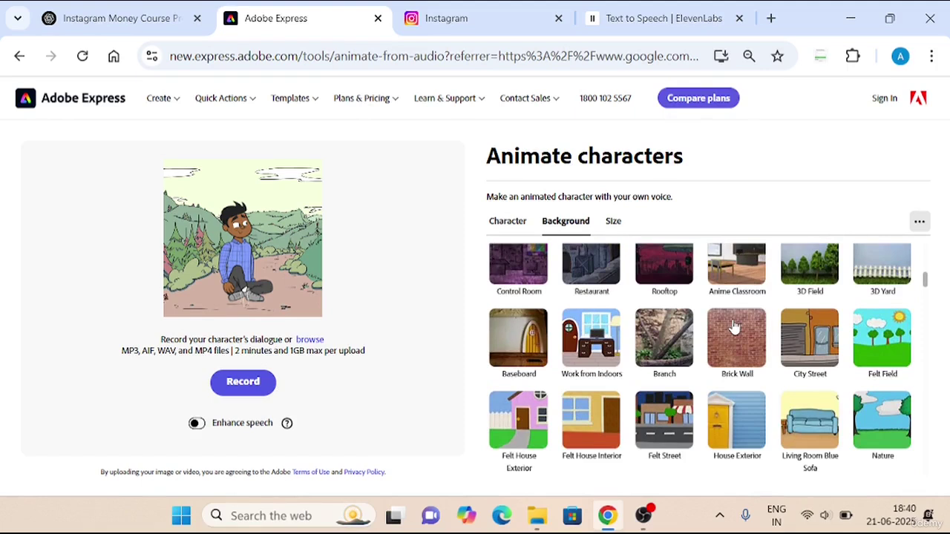
{"action": "left_click", "coordinate": [878, 324]}
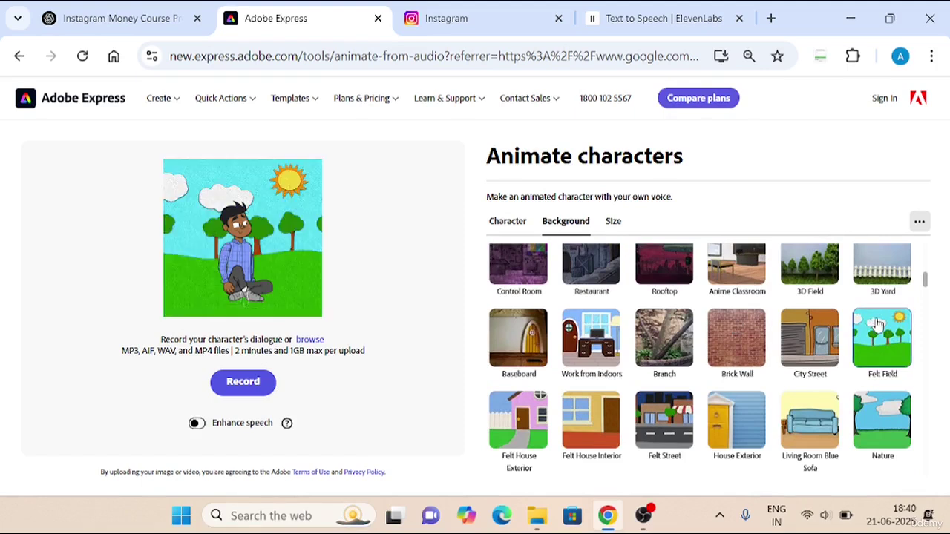
{"action": "left_click", "coordinate": [675, 434]}
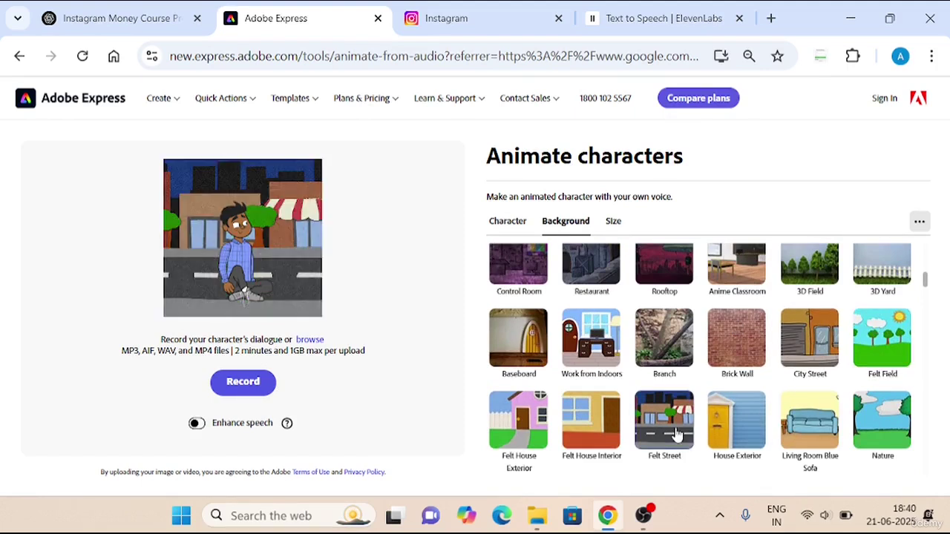
{"action": "left_click", "coordinate": [733, 428]}
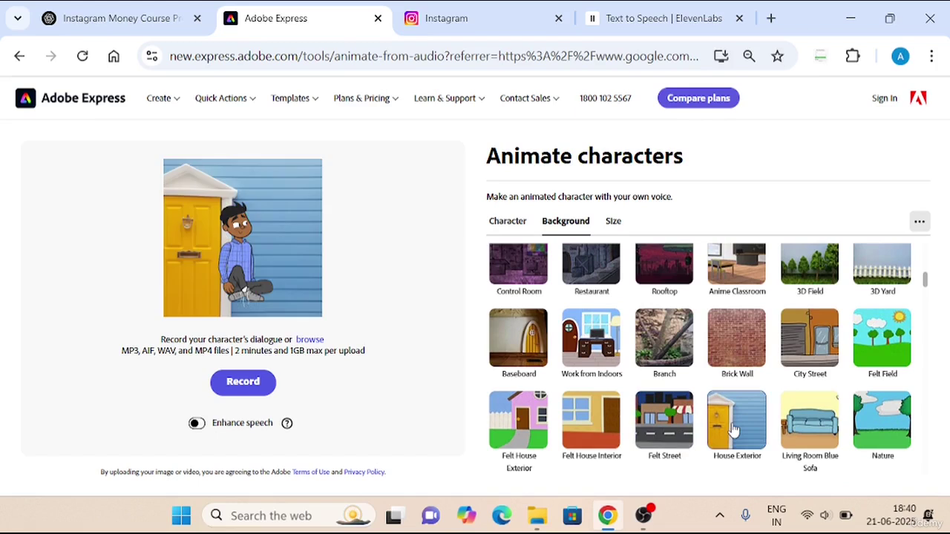
{"action": "left_click", "coordinate": [828, 438]}
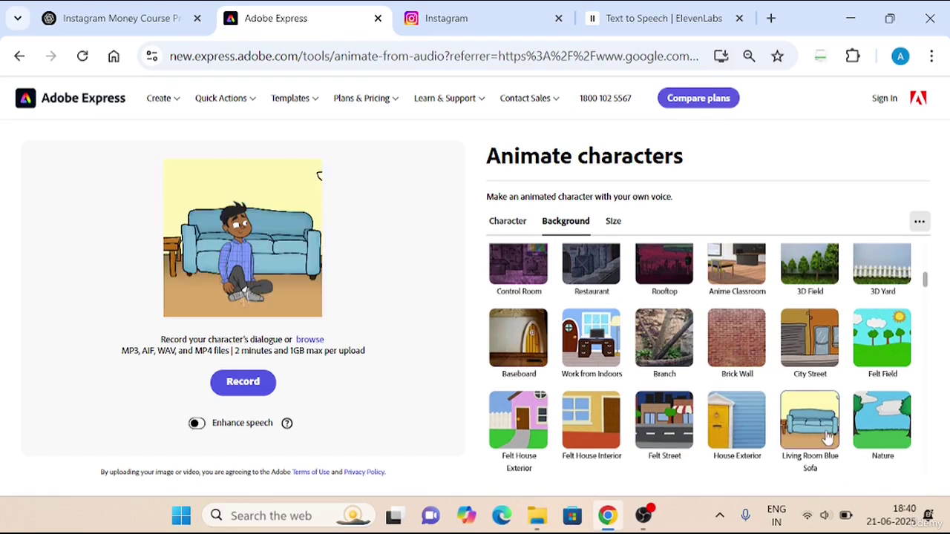
{"action": "left_click", "coordinate": [894, 429]}
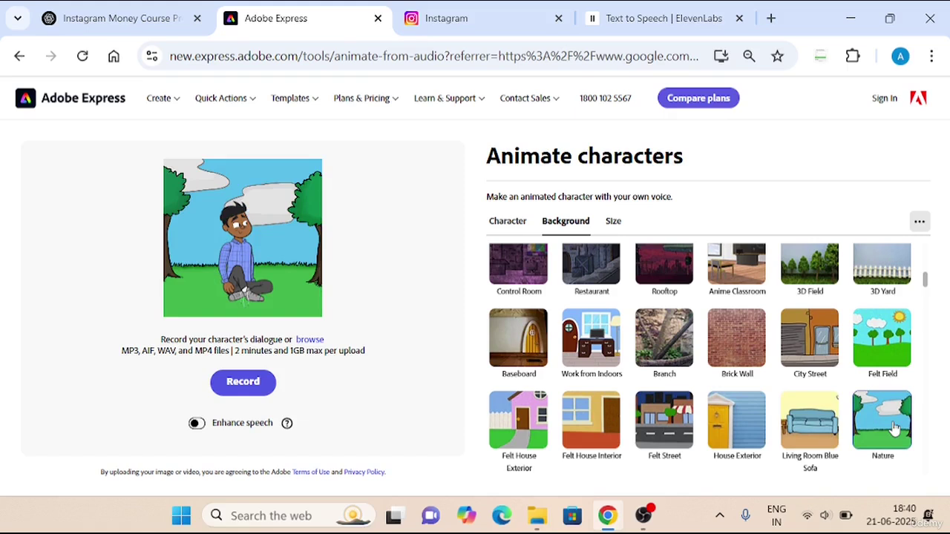
Set the animation size to the Instagram Story/Reels 9:16 format, 1080 x 1920.
{"action": "left_click", "coordinate": [614, 224]}
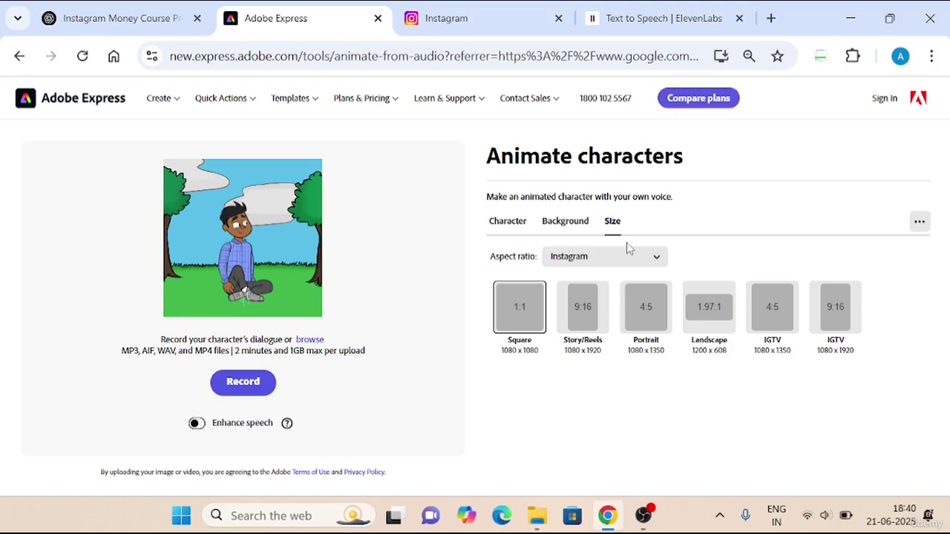
{"action": "left_click", "coordinate": [572, 310]}
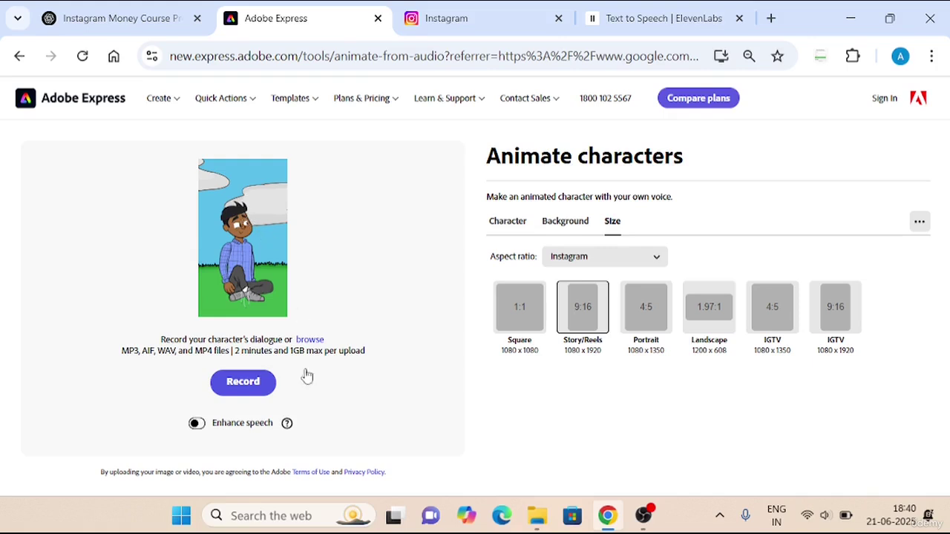
Record the character's dialogue with microphone access allowed for this time only, and finish the recording to generate the preview.
{"action": "left_click", "coordinate": [244, 382]}
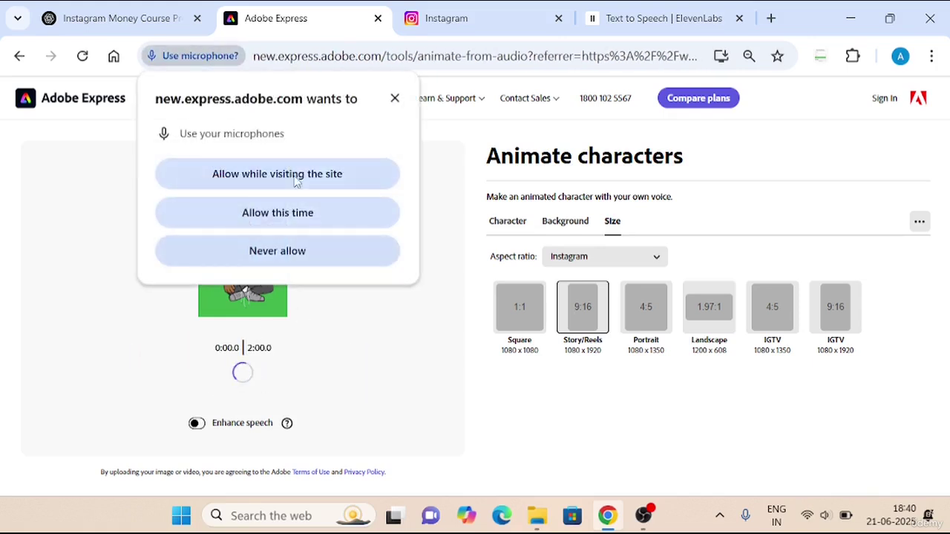
{"action": "left_click", "coordinate": [288, 214]}
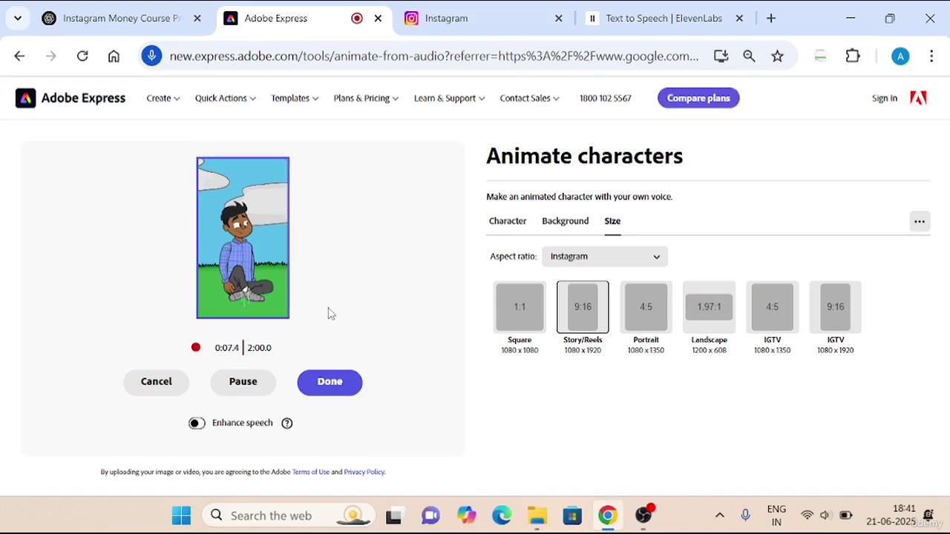
{"action": "left_click", "coordinate": [325, 385]}
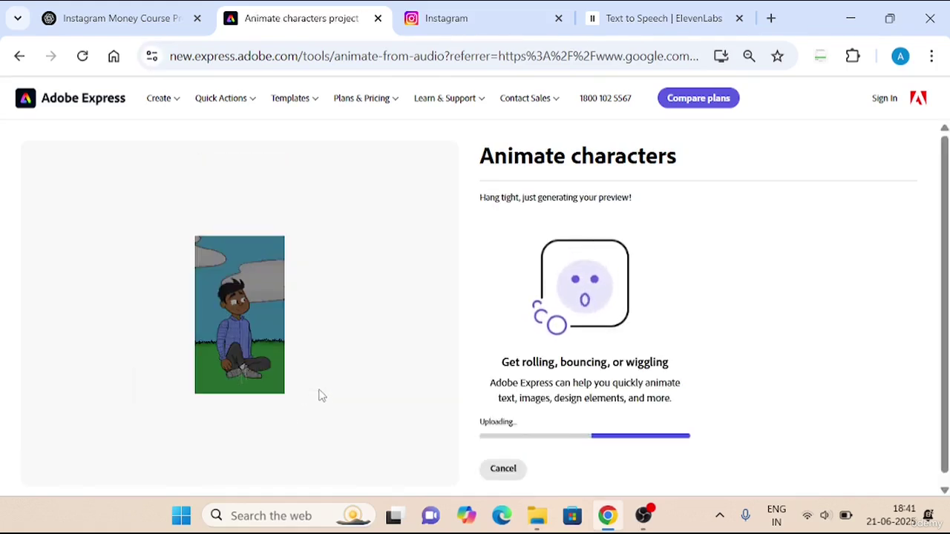
{"action": "scroll", "coordinate": [523, 260], "scroll_direction": "down", "scroll_amount": 1}
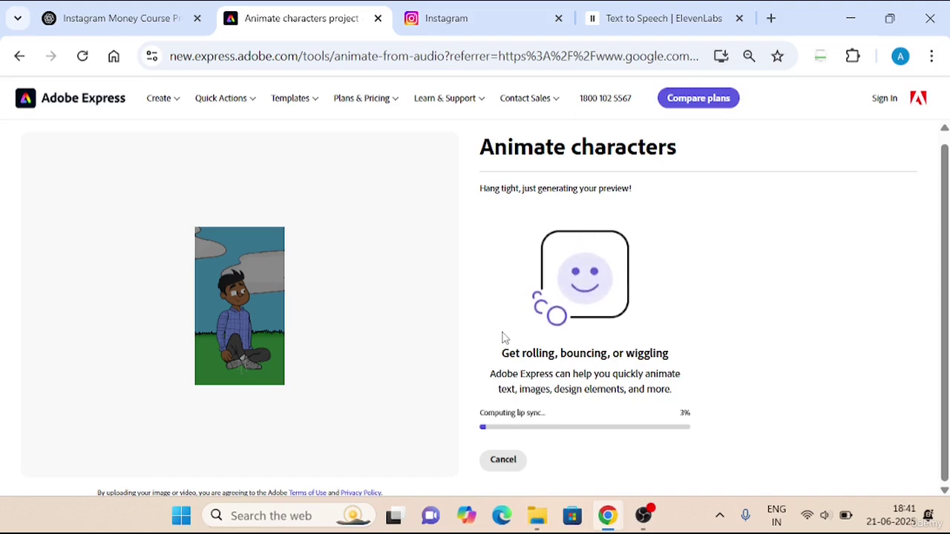
{"action": "left_click", "coordinate": [87, 8]}
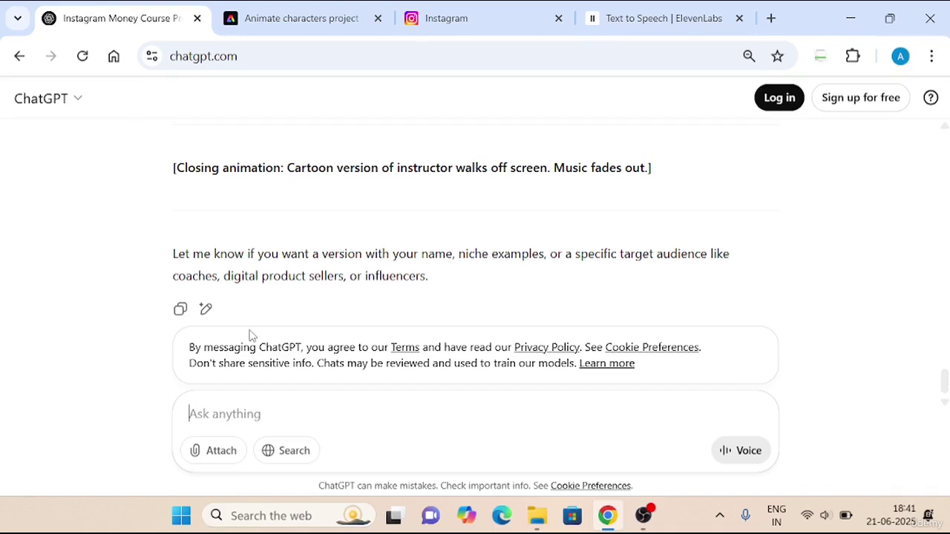
{"action": "left_click", "coordinate": [676, 6]}
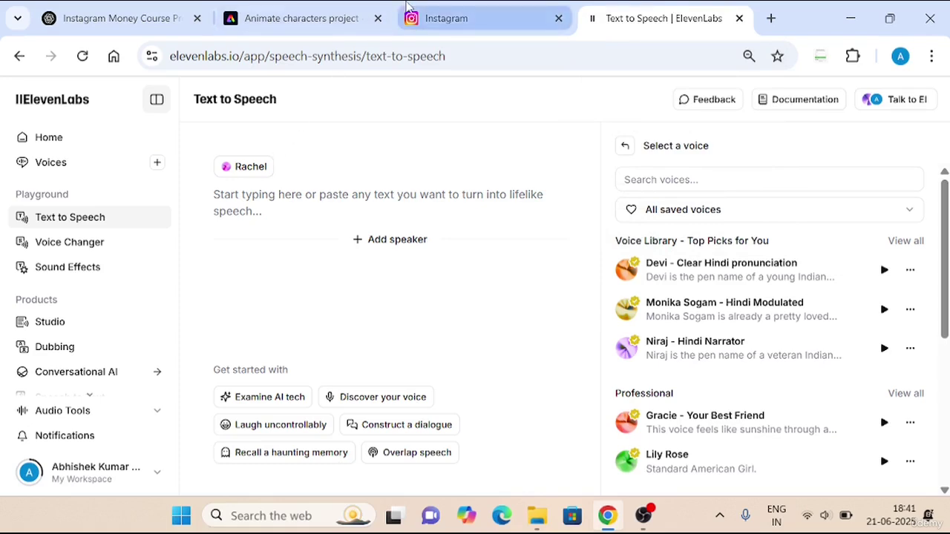
{"action": "left_click", "coordinate": [365, 6]}
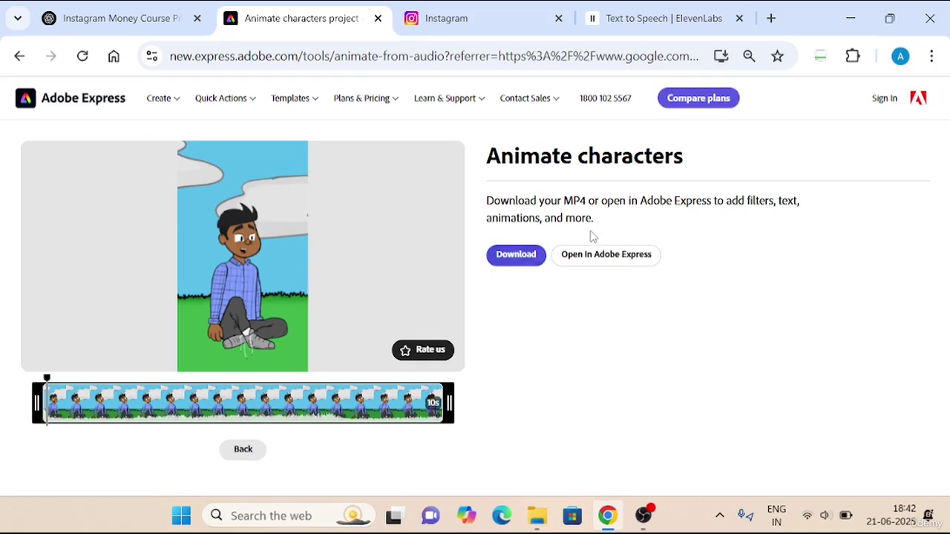
{"action": "left_click", "coordinate": [626, 253]}
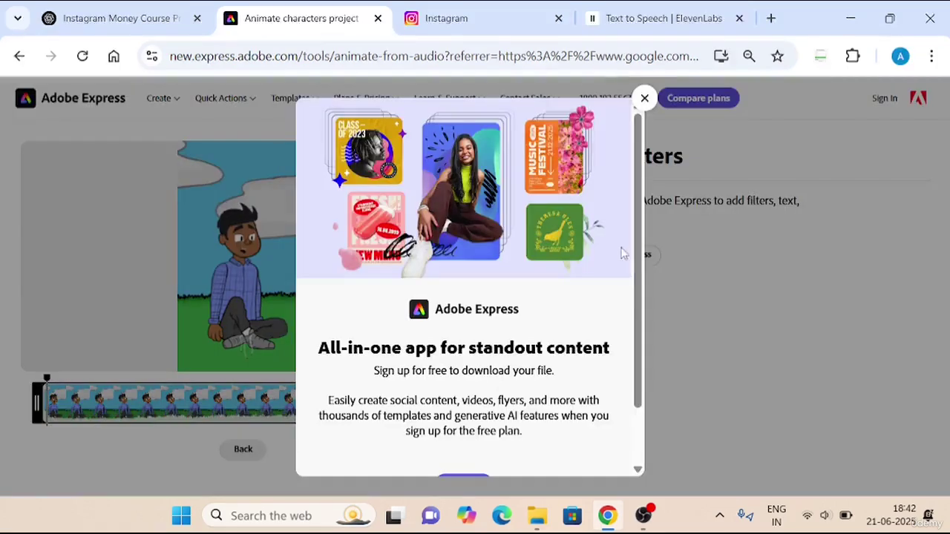
{"action": "scroll", "coordinate": [590, 238], "scroll_direction": "down", "scroll_amount": 1}
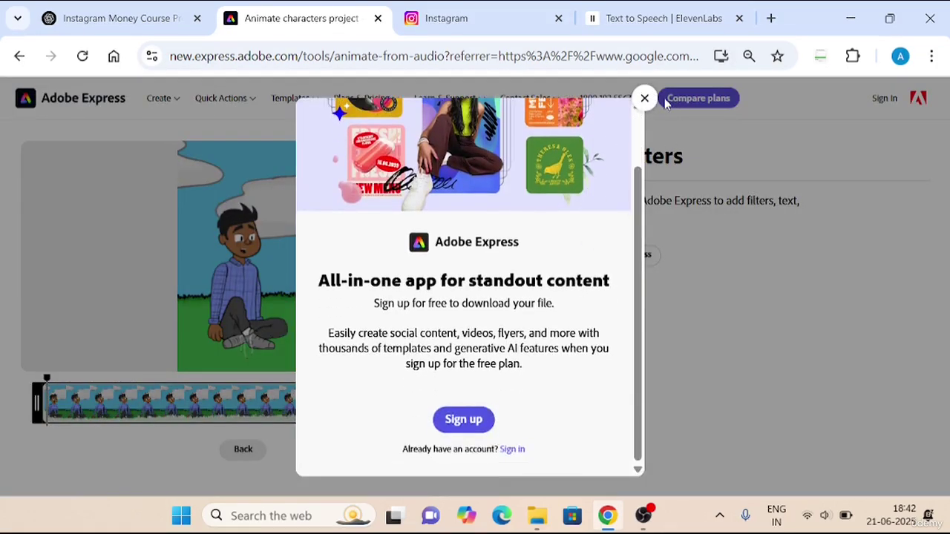
{"action": "left_click", "coordinate": [644, 98]}
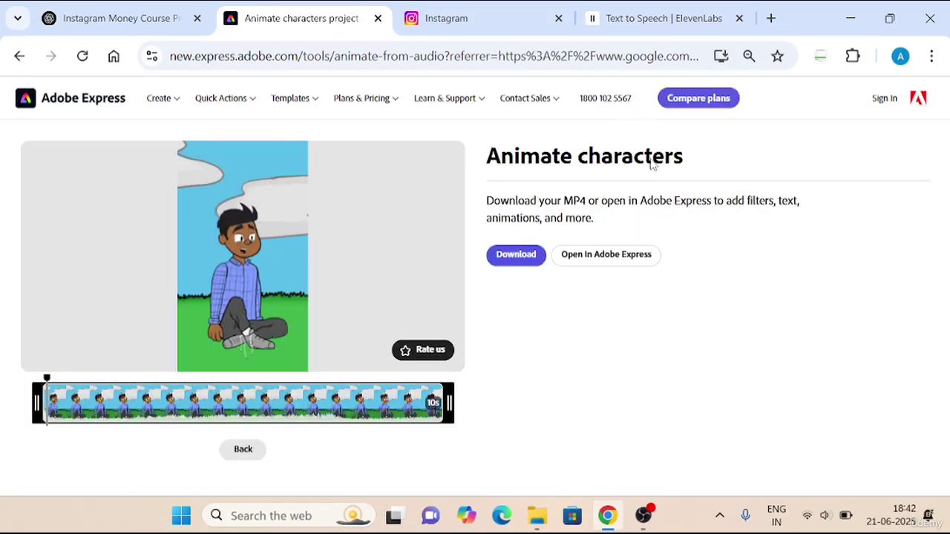
Open the finished animation in the Adobe Express editor, signing in to Adobe with the first listed Google account.
{"action": "left_click", "coordinate": [625, 257]}
{"action": "scroll", "coordinate": [616, 275], "scroll_direction": "down", "scroll_amount": 1}
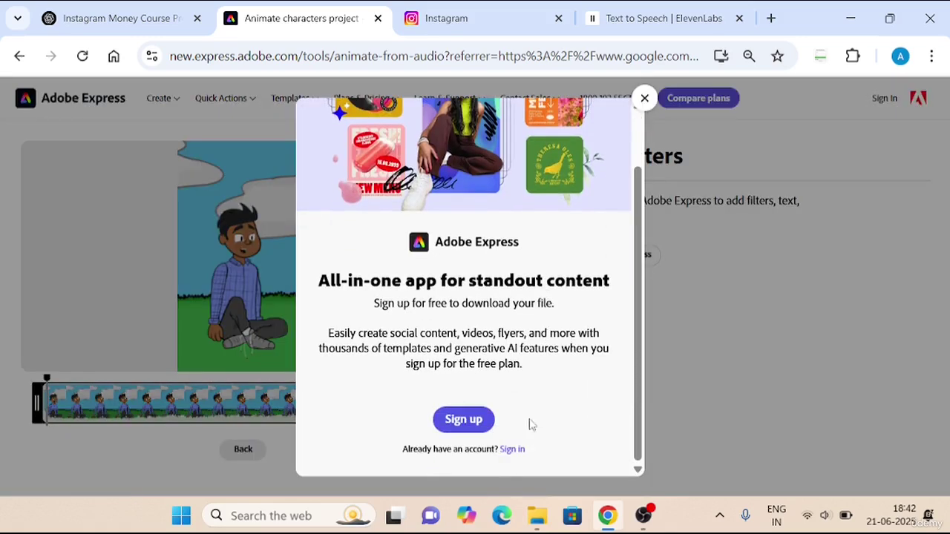
{"action": "left_click", "coordinate": [521, 453]}
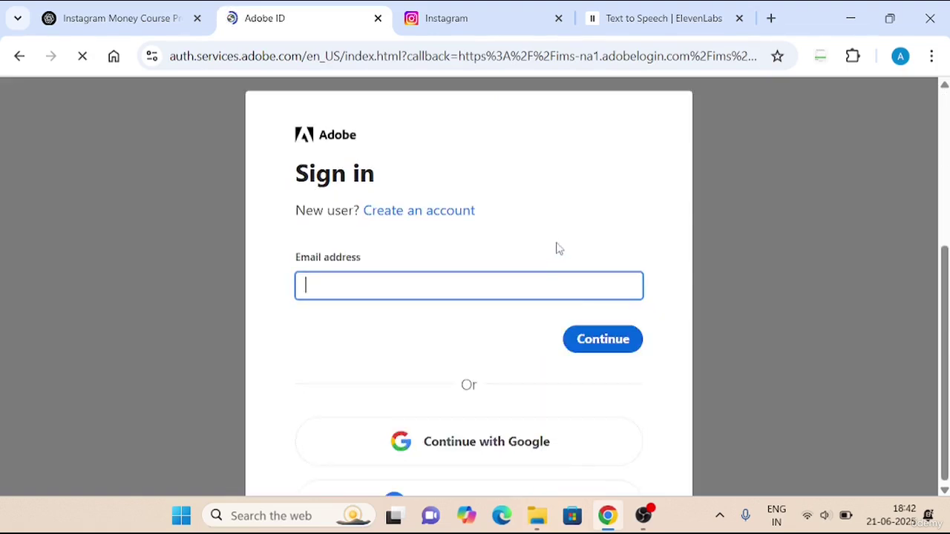
{"action": "scroll", "coordinate": [486, 460], "scroll_direction": "down", "scroll_amount": 4}
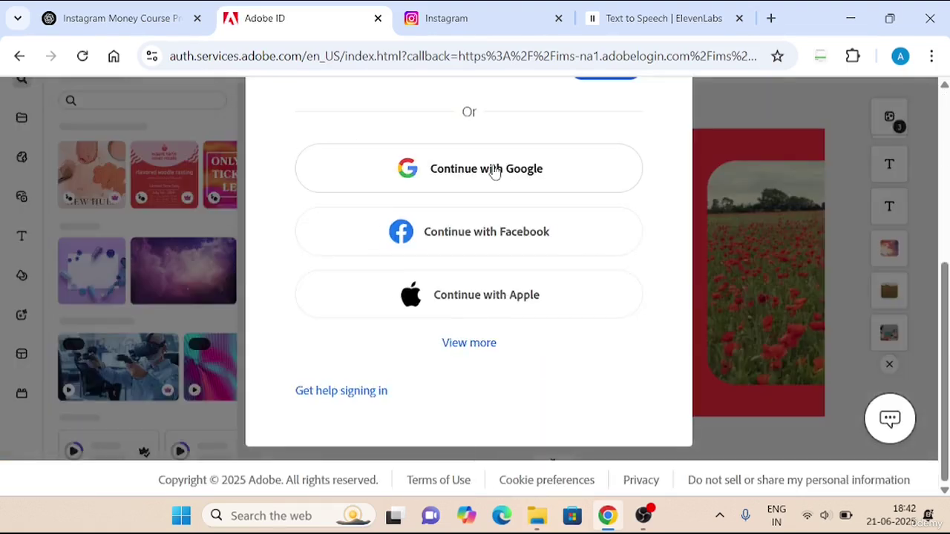
{"action": "left_click", "coordinate": [494, 169]}
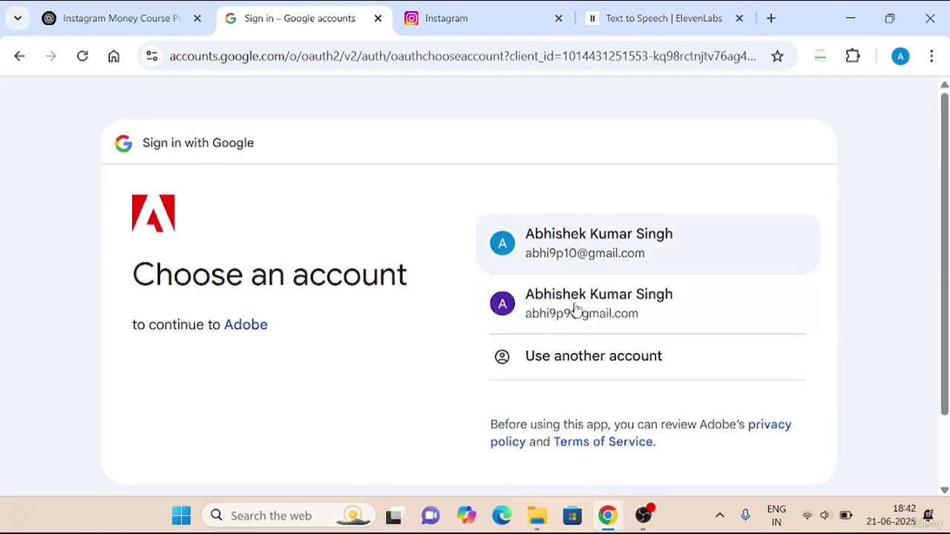
{"action": "left_click", "coordinate": [576, 252]}
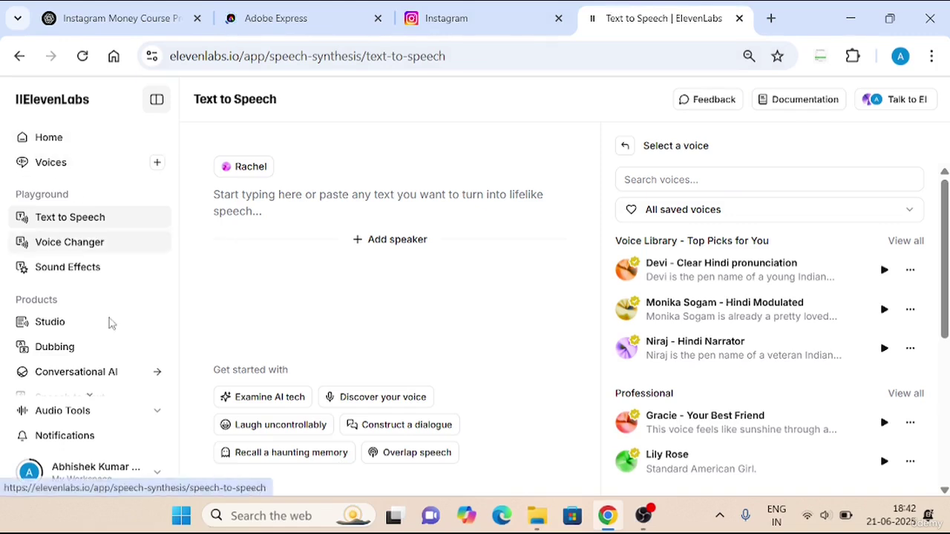
Return to the Adobe Express project and collapse the timeline so the whole character page fits on the canvas.
{"action": "scroll", "coordinate": [110, 324], "scroll_direction": "down", "scroll_amount": 1}
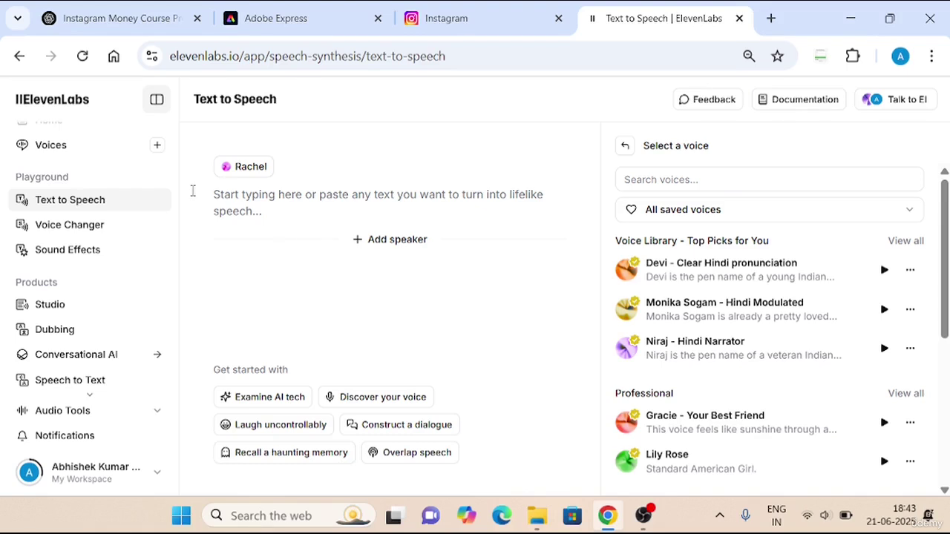
{"action": "left_click", "coordinate": [508, 30]}
{"action": "left_click", "coordinate": [311, 13]}
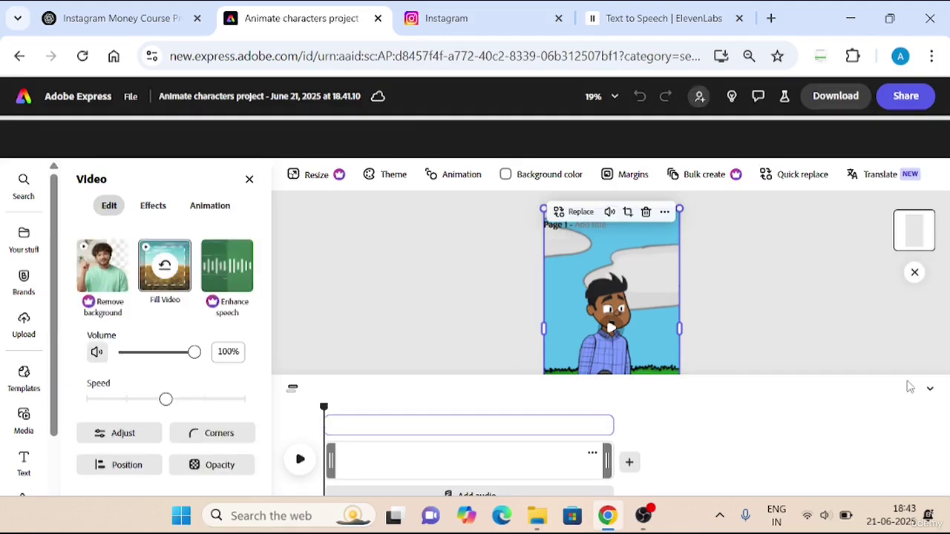
{"action": "left_click", "coordinate": [929, 388]}
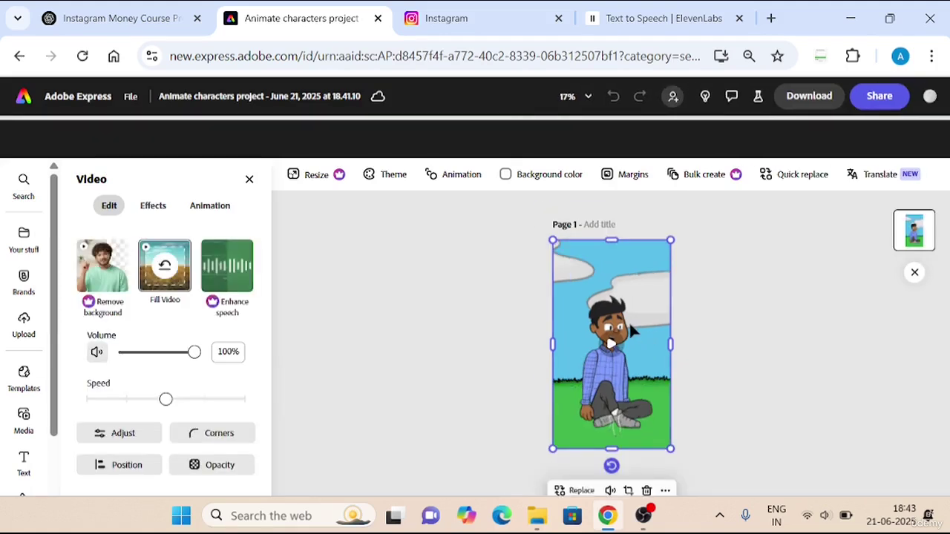
{"action": "left_click", "coordinate": [932, 57]}
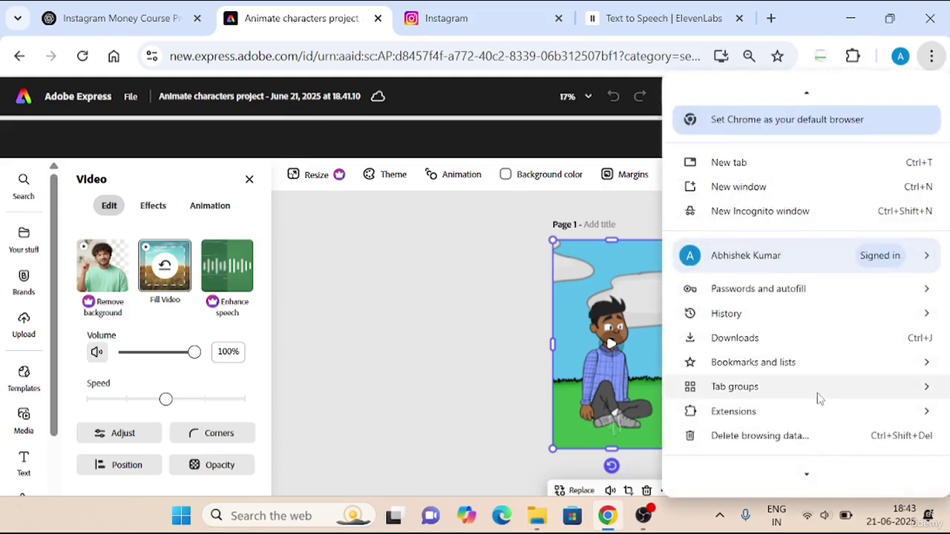
{"action": "scroll", "coordinate": [818, 400], "scroll_direction": "down", "scroll_amount": 3}
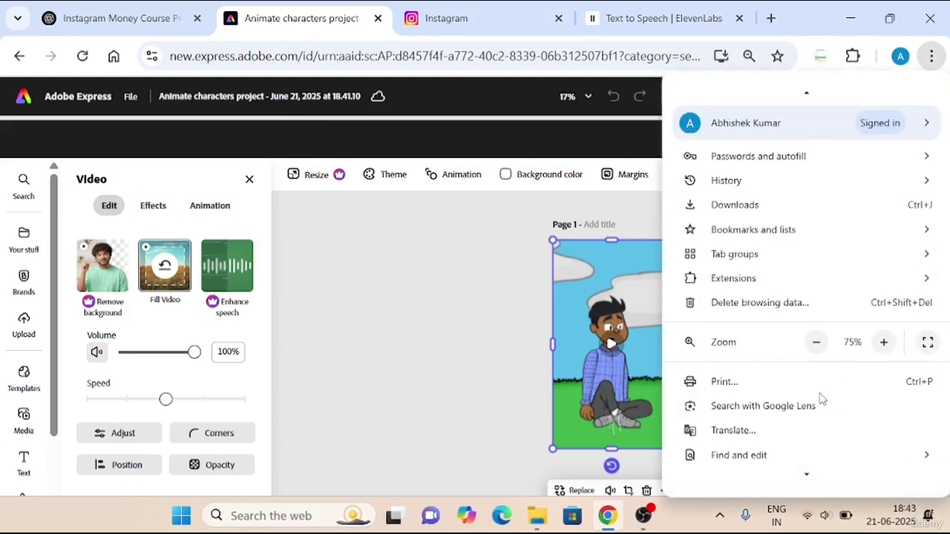
{"action": "left_click", "coordinate": [818, 342]}
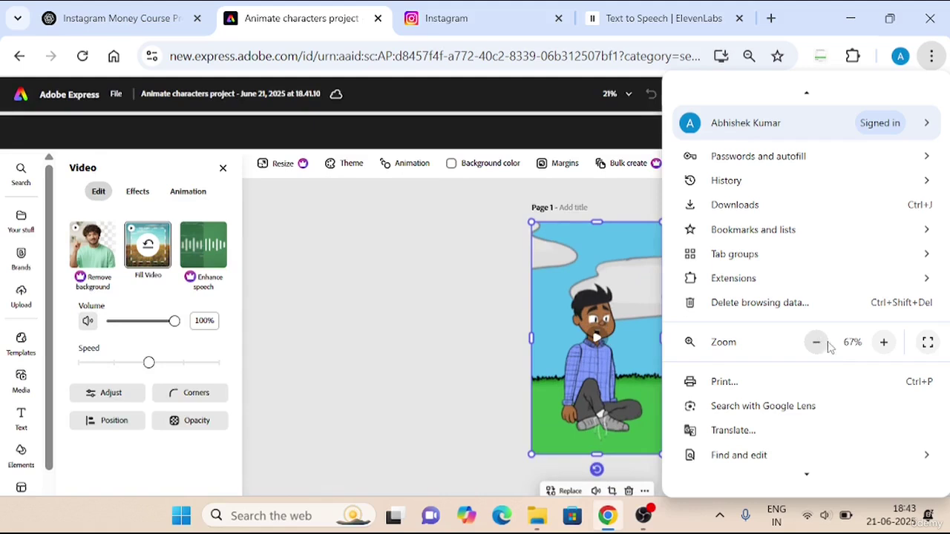
{"action": "left_click", "coordinate": [882, 342]}
{"action": "left_click", "coordinate": [475, 280]}
{"action": "left_click", "coordinate": [475, 281]}
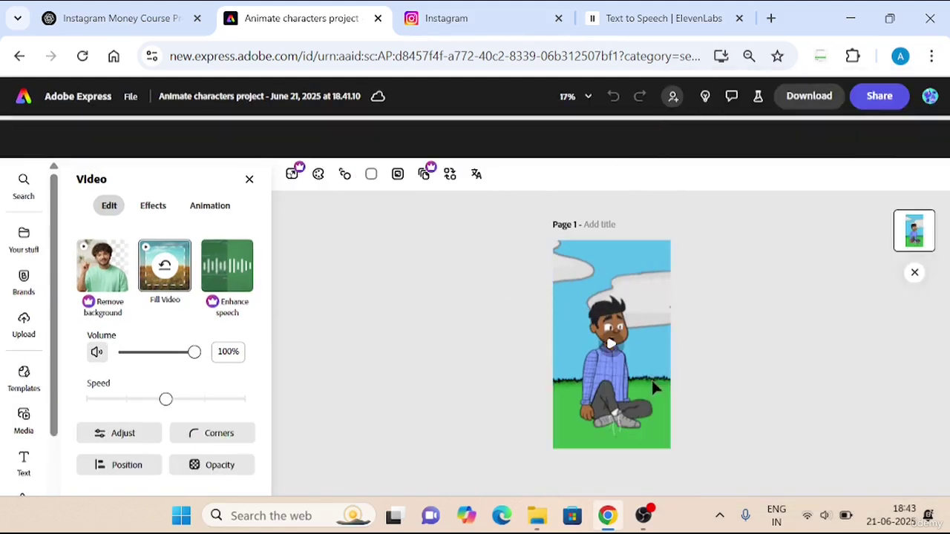
Play the animated character video on the canvas, and go back to the Animate characters setup.
{"action": "left_click", "coordinate": [635, 342]}
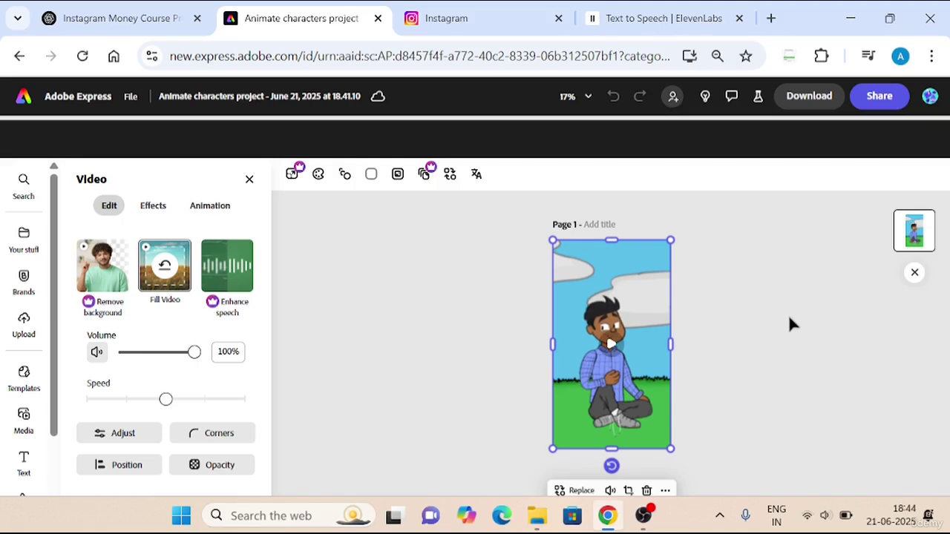
{"action": "left_click", "coordinate": [20, 57]}
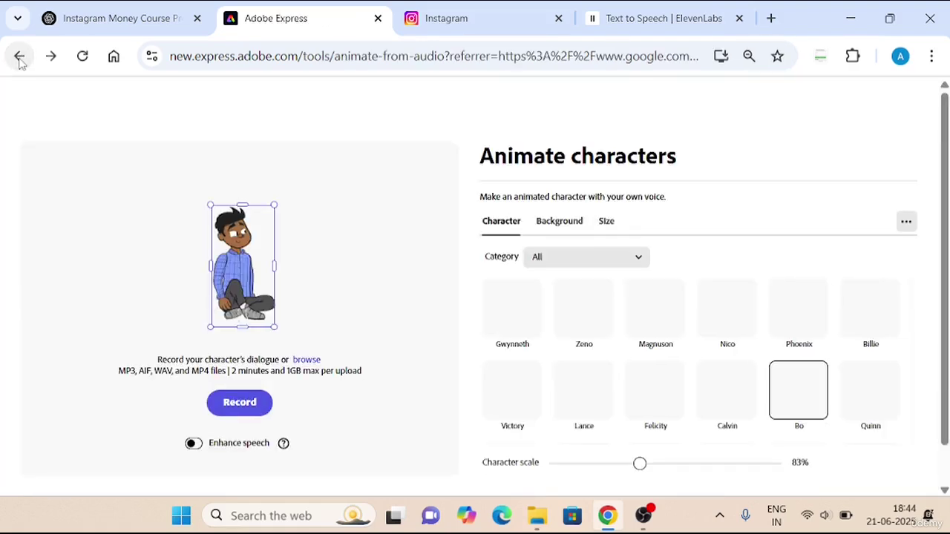
Switch to ChatGPT and send the prompt "write a 1 min script in english for my cartoon reel to post on instagram".
{"action": "left_click", "coordinate": [61, 16]}
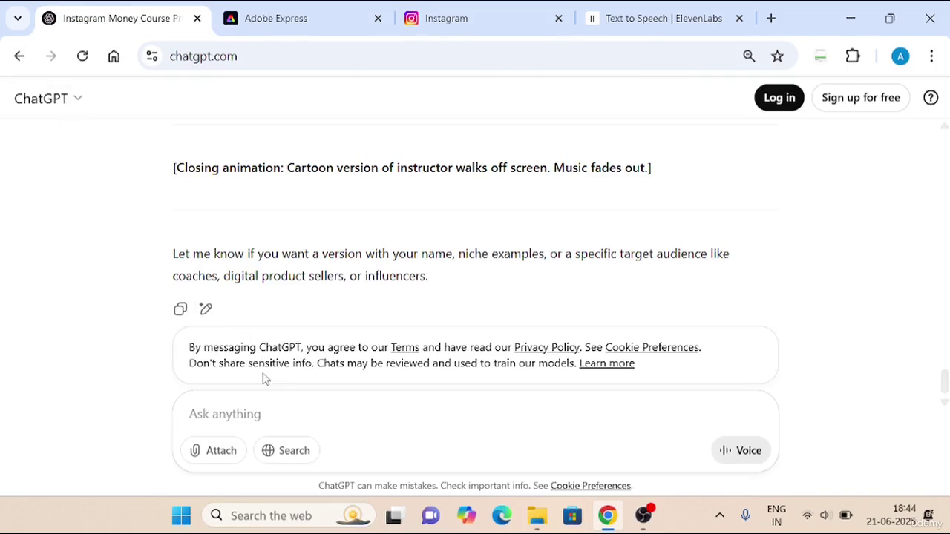
{"action": "left_click", "coordinate": [250, 416]}
{"action": "left_click", "coordinate": [191, 402]}
{"action": "type", "text": "wi"}
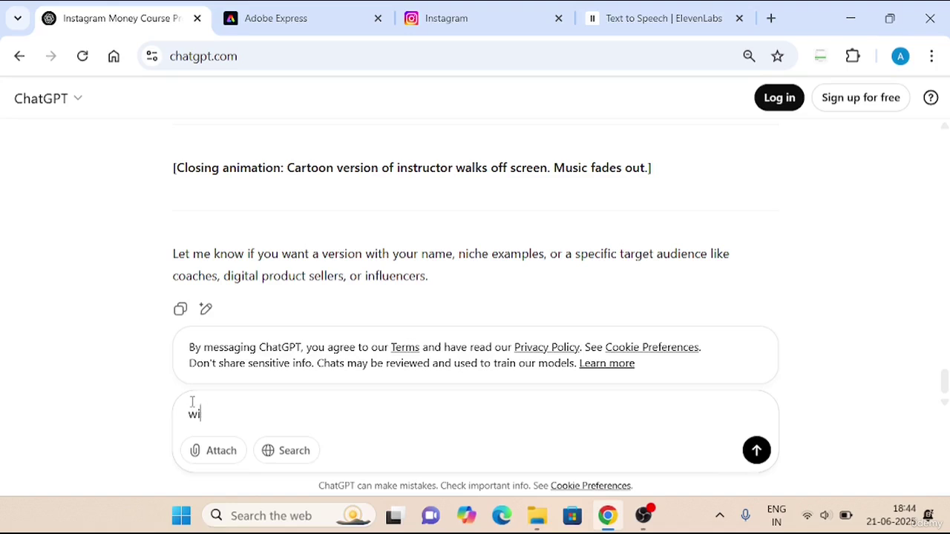
{"action": "type", "text": "rite a 1 min script"}
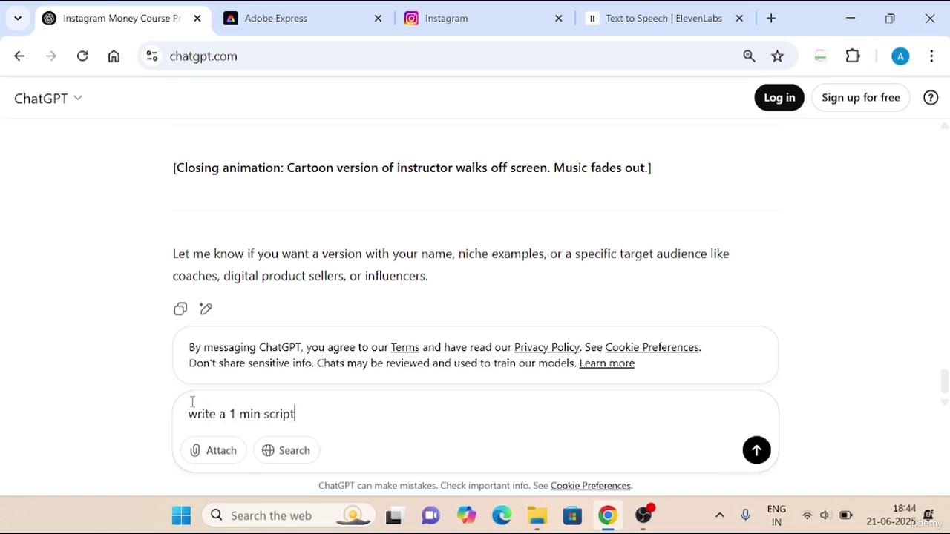
{"action": "type", "text": " in english for my cartoo"}
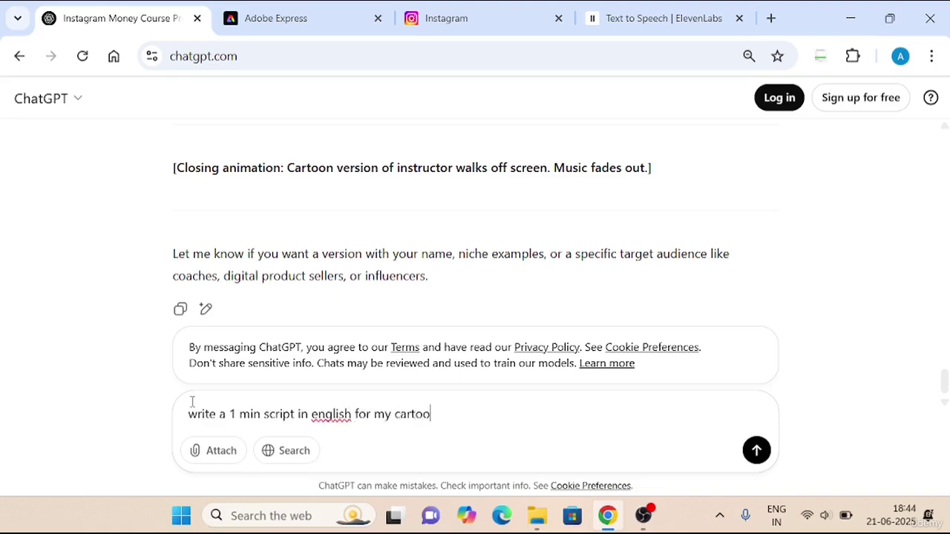
{"action": "type", "text": "n reel to post on insta"}
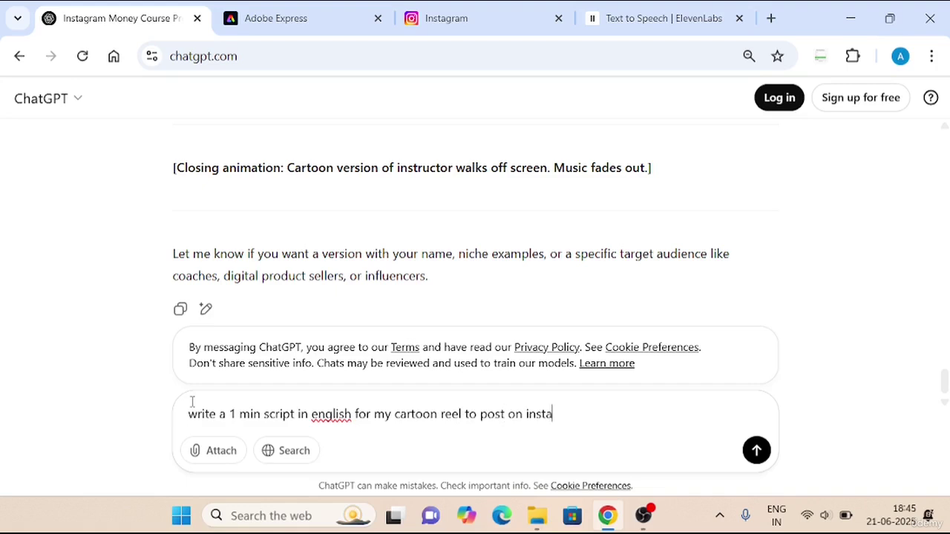
{"action": "type", "text": "gram"}
{"action": "key", "text": "Return"}
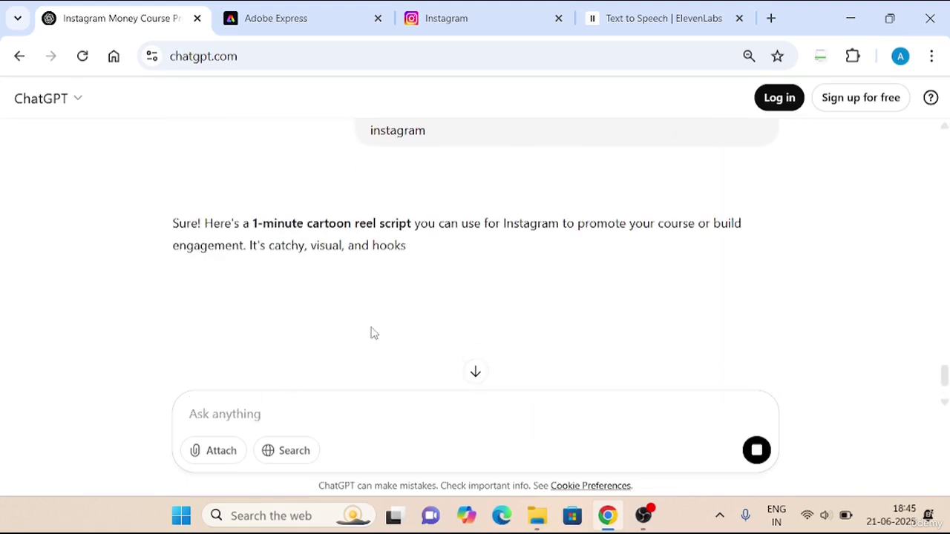
Read through the scenes and voiceover lines of the generated cartoon reel script.
{"action": "scroll", "coordinate": [445, 272], "scroll_direction": "up", "scroll_amount": 2}
{"action": "scroll", "coordinate": [388, 238], "scroll_direction": "down", "scroll_amount": 4}
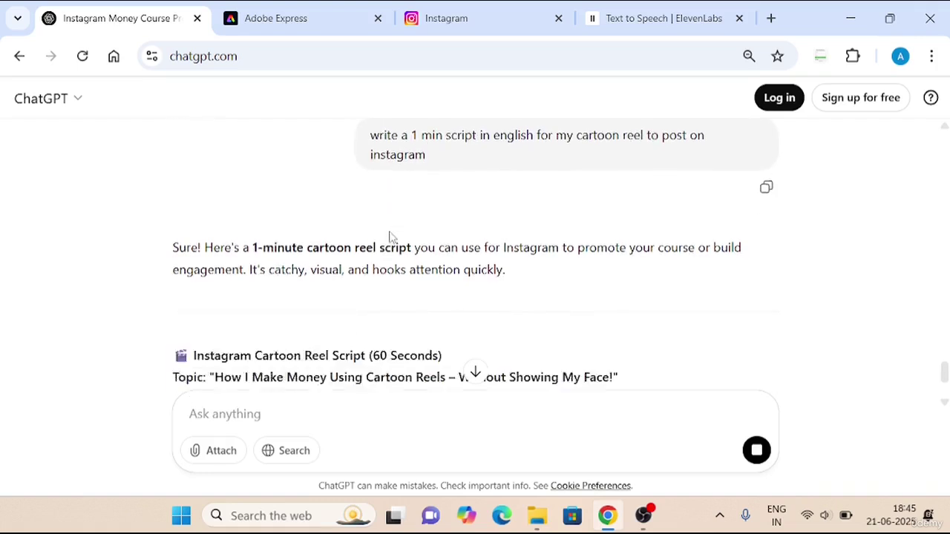
{"action": "scroll", "coordinate": [388, 238], "scroll_direction": "down", "scroll_amount": 3}
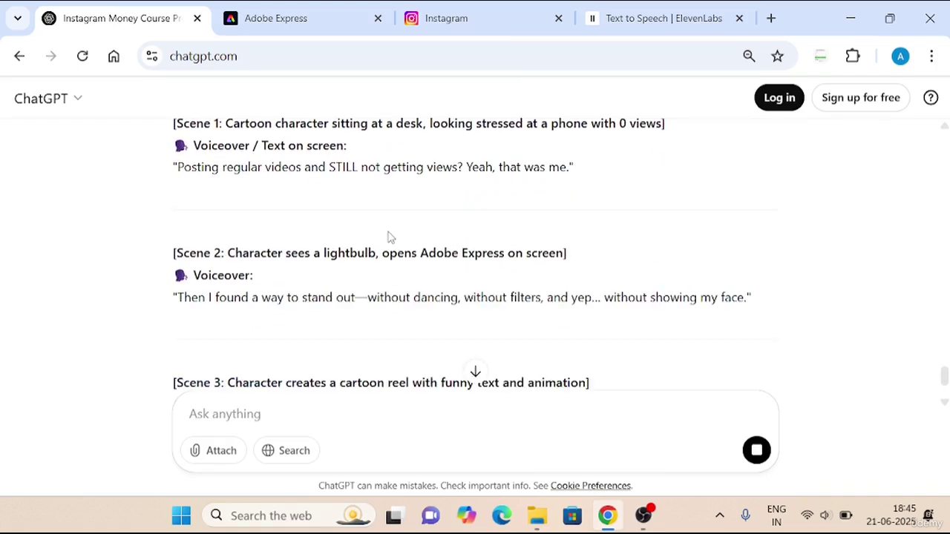
{"action": "scroll", "coordinate": [388, 237], "scroll_direction": "down", "scroll_amount": 1}
{"action": "scroll", "coordinate": [388, 234], "scroll_direction": "down", "scroll_amount": 1}
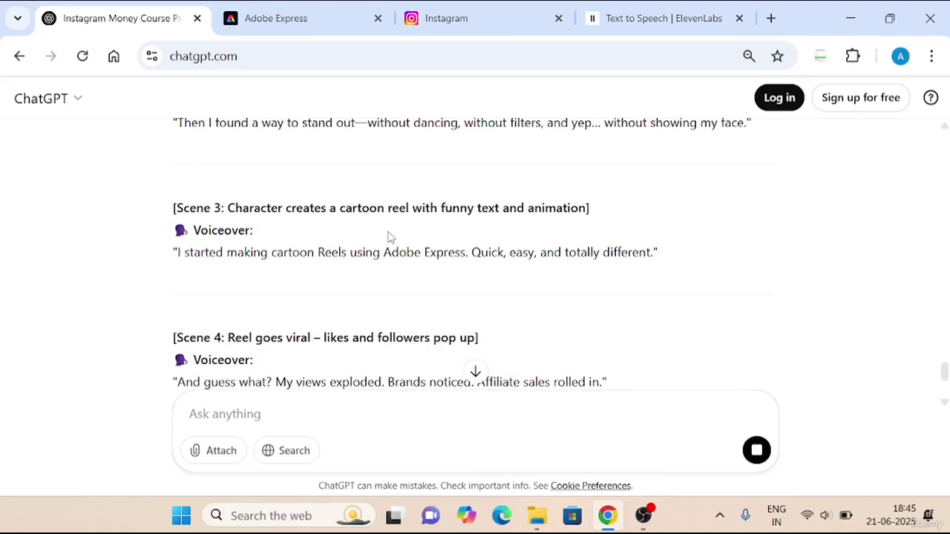
{"action": "scroll", "coordinate": [388, 236], "scroll_direction": "down", "scroll_amount": 1}
{"action": "scroll", "coordinate": [389, 237], "scroll_direction": "up", "scroll_amount": 1}
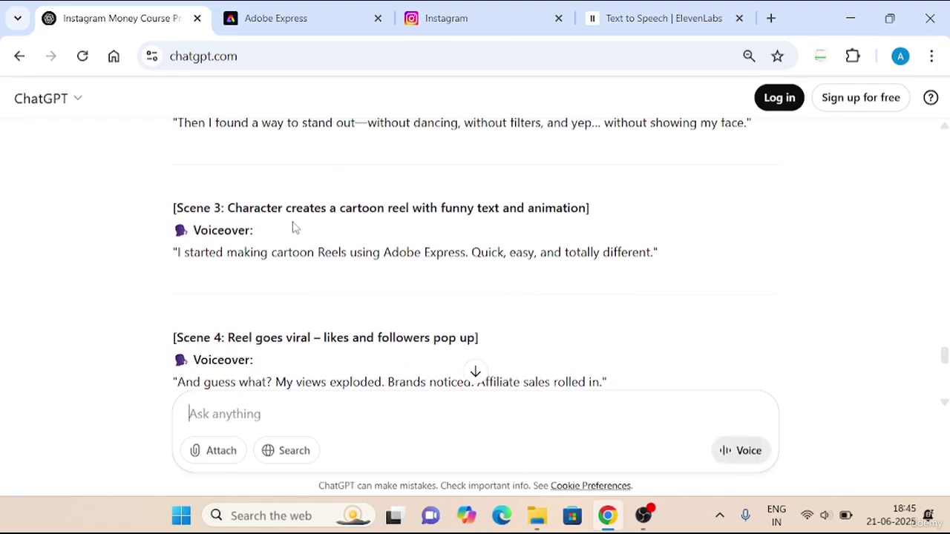
{"action": "scroll", "coordinate": [206, 213], "scroll_direction": "up", "scroll_amount": 2}
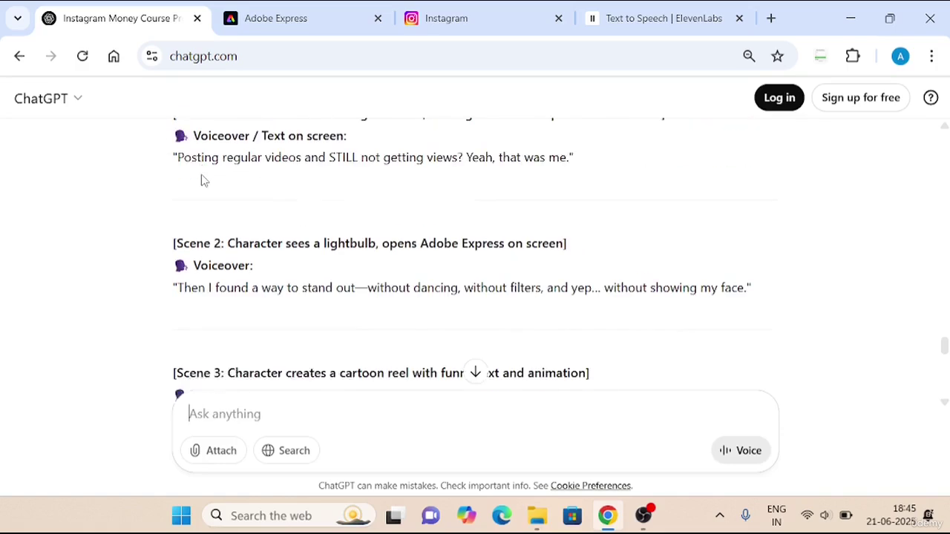
{"action": "scroll", "coordinate": [201, 189], "scroll_direction": "down", "scroll_amount": 3}
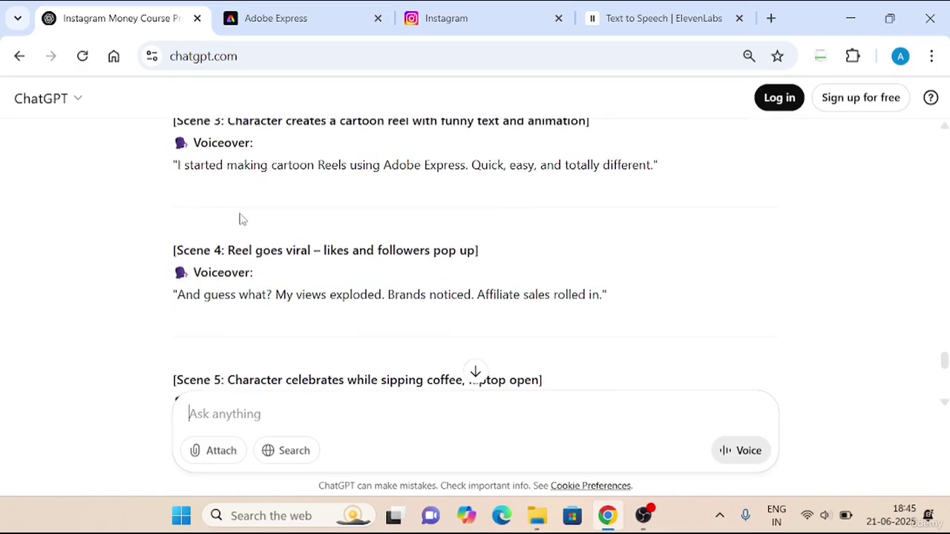
Ask ChatGPT to "Summarize all the script part in one paragraph" and view the reply.
{"action": "left_click", "coordinate": [653, 18]}
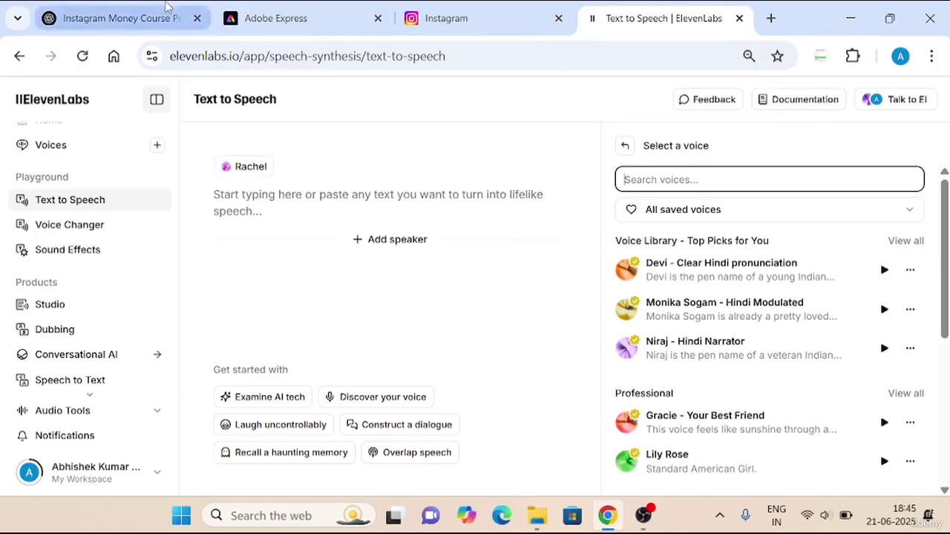
{"action": "left_click", "coordinate": [111, 17]}
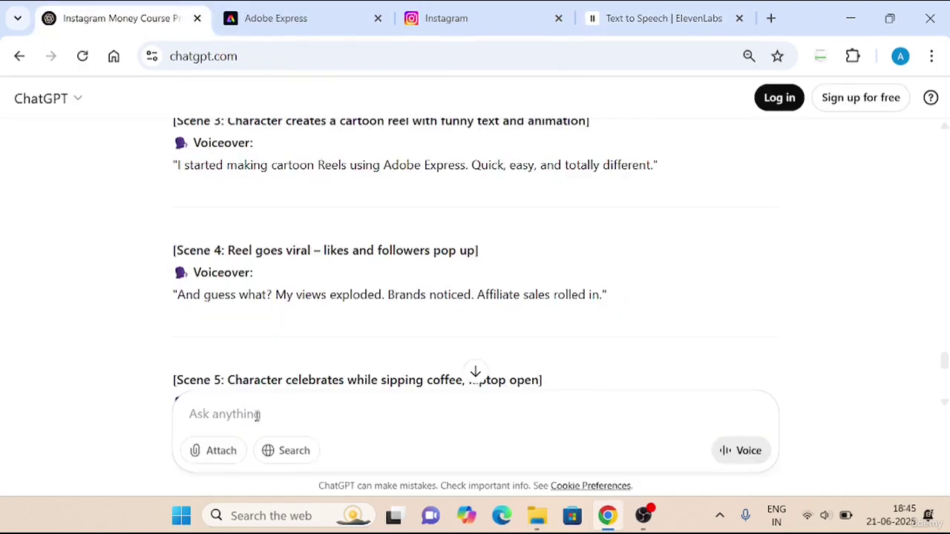
{"action": "type", "text": "s"}
{"action": "key", "text": "BackSpace"}
{"action": "type", "text": "Summo"}
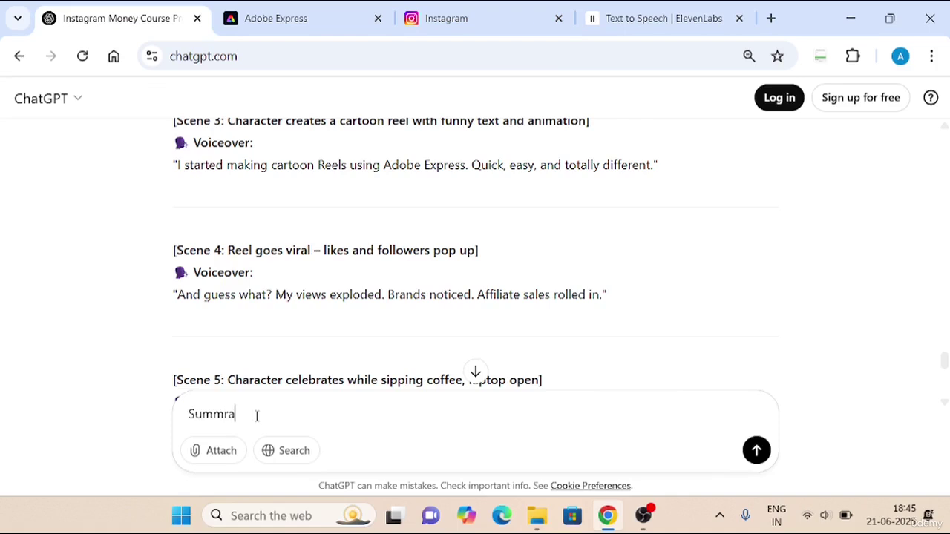
{"action": "key", "text": "BackSpace"}
{"action": "type", "text": "arize all the sc"}
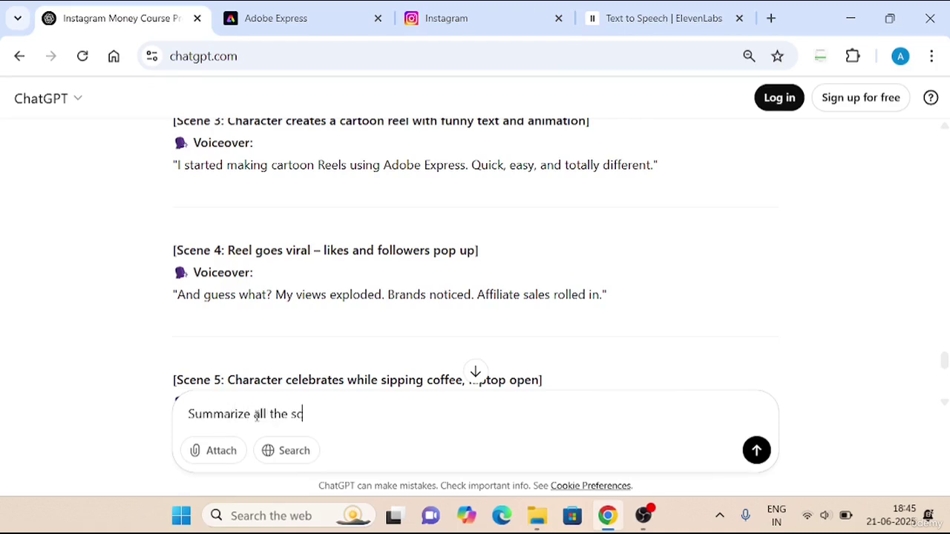
{"action": "type", "text": "ript part in one paragar"}
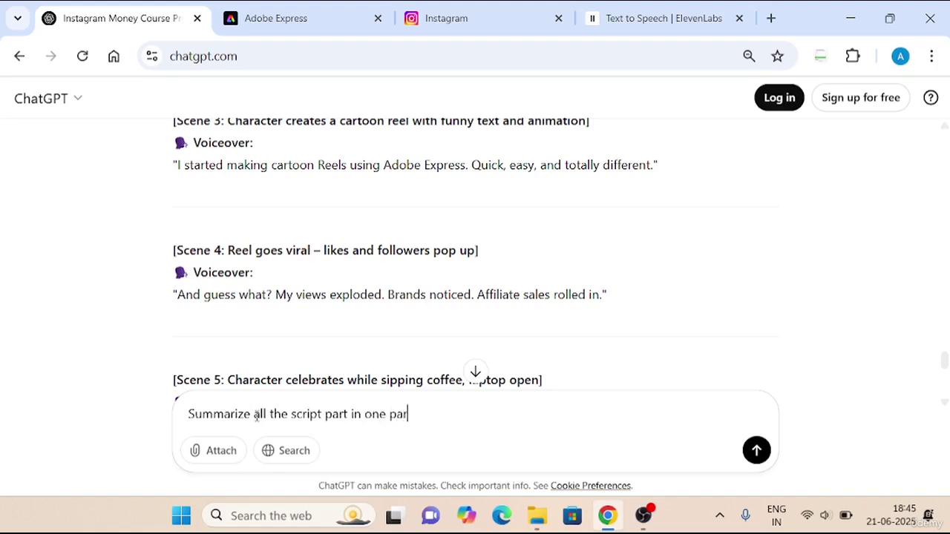
{"action": "key", "text": "BackSpace"}
{"action": "key", "text": "BackSpace"}
{"action": "type", "text": "graph"}
{"action": "key", "text": "Return"}
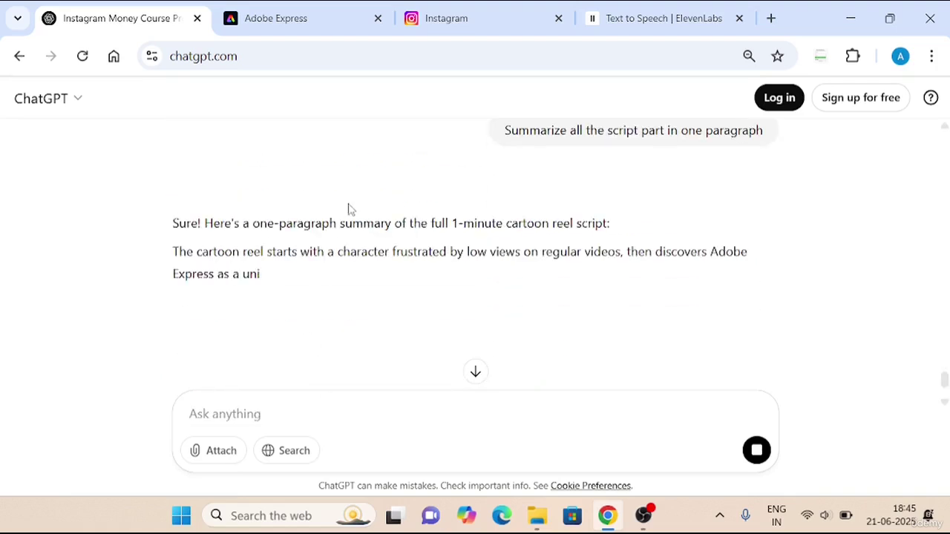
{"action": "scroll", "coordinate": [348, 208], "scroll_direction": "down", "scroll_amount": 1}
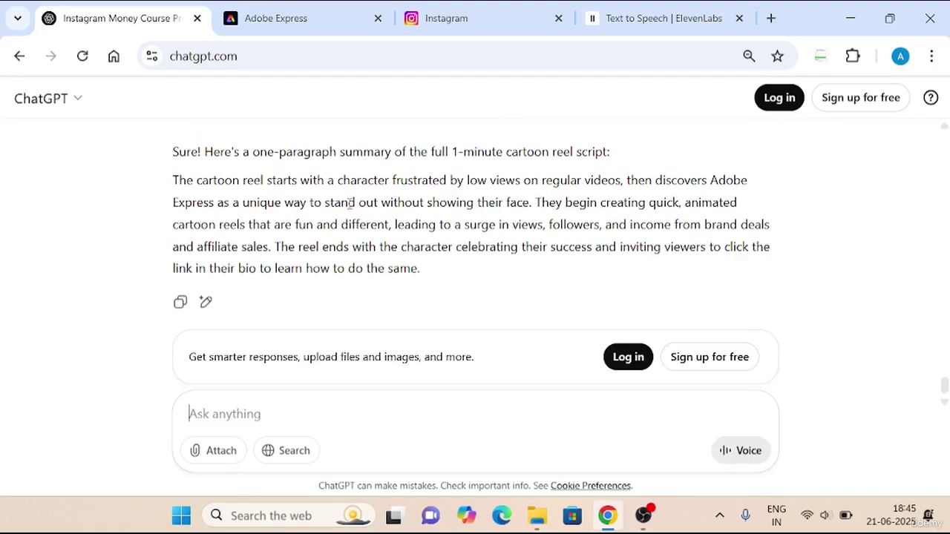
Send the follow-up prompt "write the script in one paragraph" to get the full voiceover text.
{"action": "left_click", "coordinate": [270, 414]}
{"action": "type", "text": "wri"}
{"action": "key", "text": "BackSpace"}
{"action": "key", "text": "BackSpace"}
{"action": "key", "text": "BackSpace"}
{"action": "left_click", "coordinate": [269, 414]}
{"action": "type", "text": "write the"}
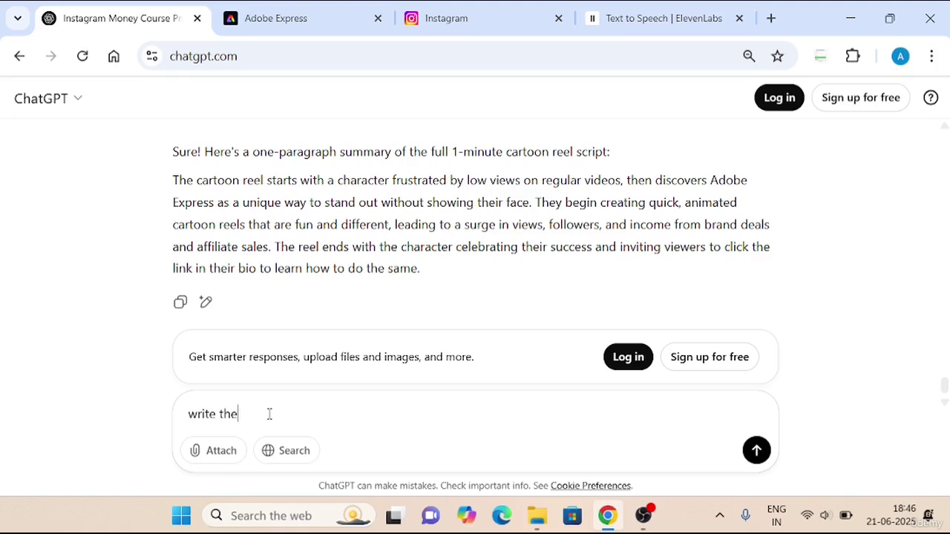
{"action": "type", "text": " script in"}
{"action": "key", "text": "BackSpace"}
{"action": "type", "text": "n p"}
{"action": "key", "text": "BackSpace"}
{"action": "type", "text": "one paragraph"}
{"action": "key", "text": "Return"}
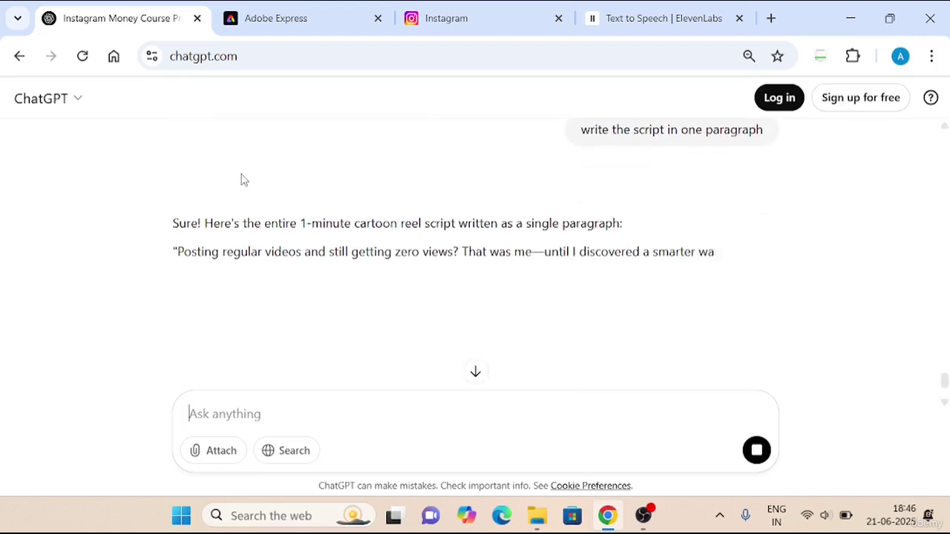
{"action": "scroll", "coordinate": [241, 179], "scroll_direction": "down", "scroll_amount": 1}
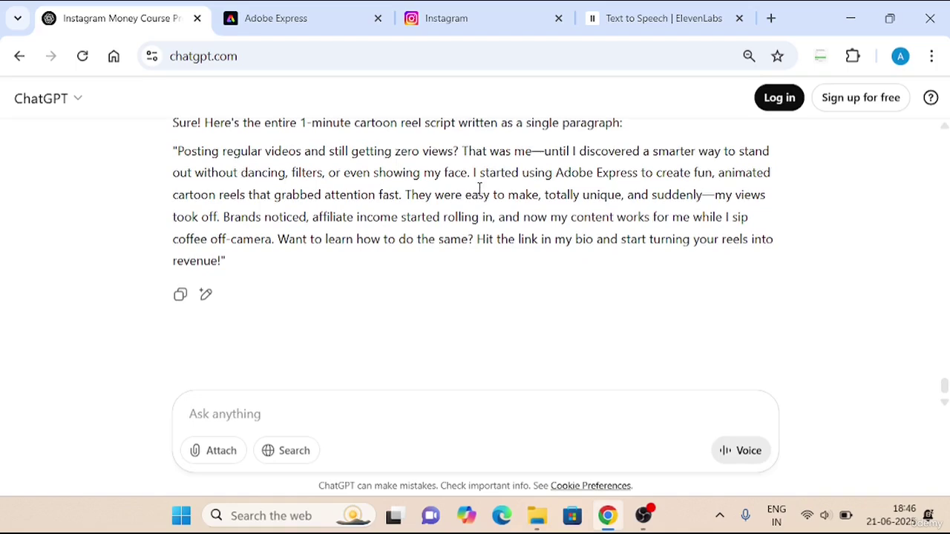
Copy the whole single-paragraph reel script, from "Posting regular videos" through "reels into revenue!".
{"action": "scroll", "coordinate": [233, 165], "scroll_direction": "up", "scroll_amount": 1}
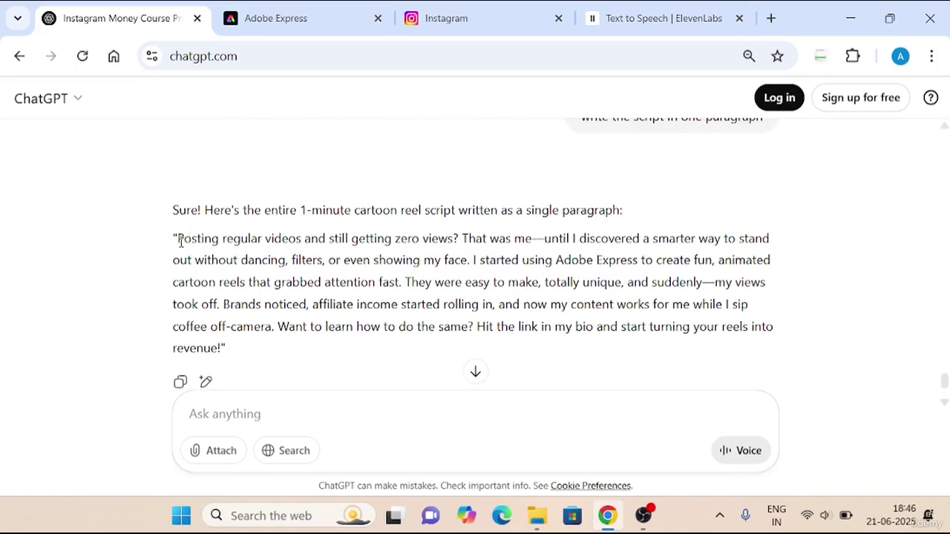
{"action": "left_click_drag", "start_coordinate": [179, 239], "coordinate": [710, 306]}
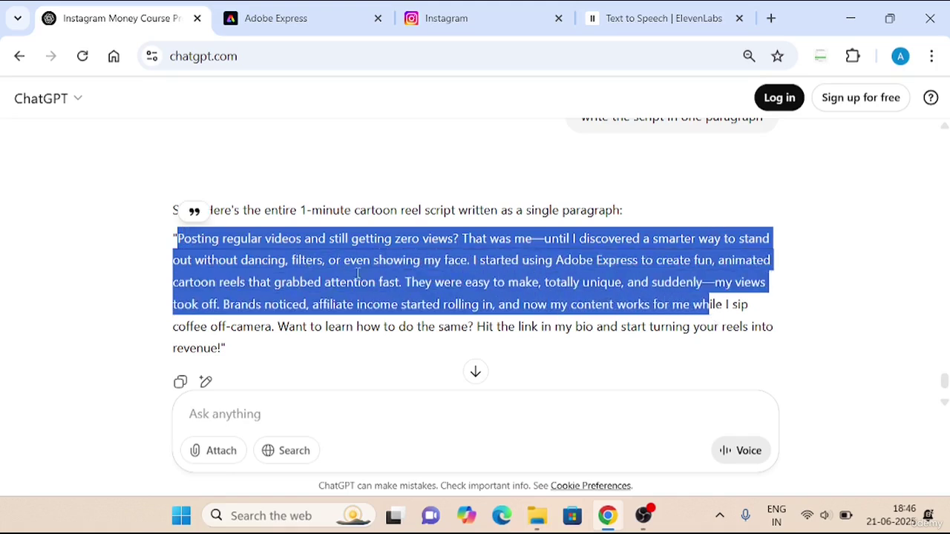
{"action": "left_click", "coordinate": [493, 282]}
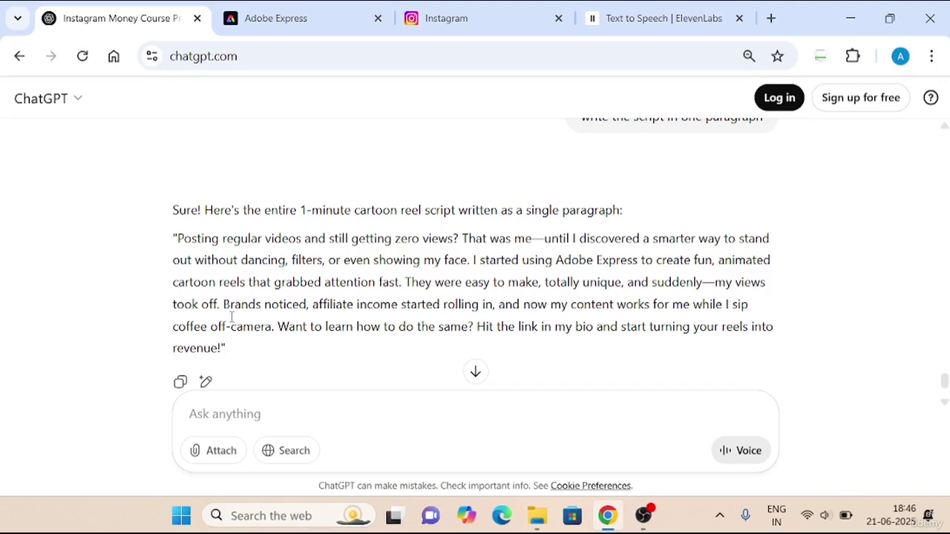
{"action": "left_click_drag", "start_coordinate": [236, 347], "coordinate": [168, 239]}
{"action": "key", "text": "ctrl+c"}
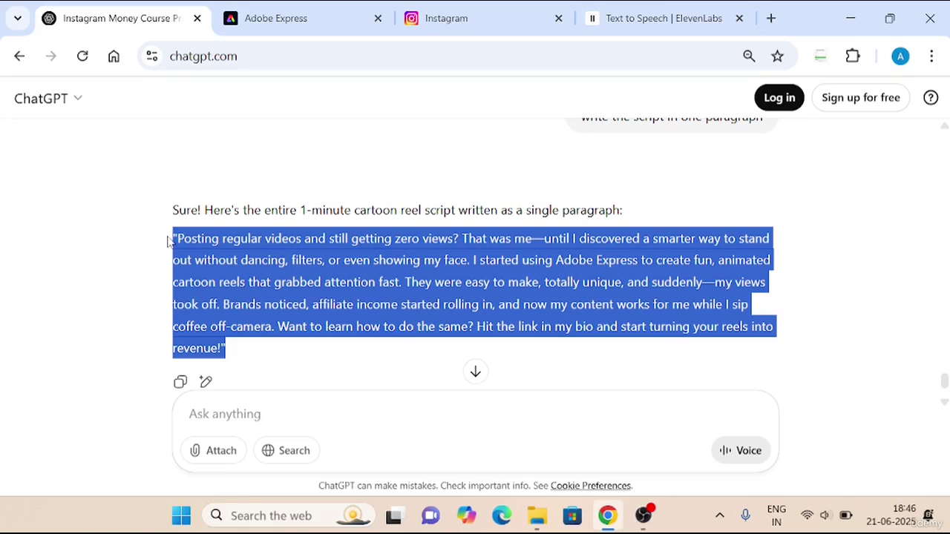
Switch to ElevenLabs Text to Speech, paste the copied script and generate the speech.
{"action": "left_click", "coordinate": [652, 18]}
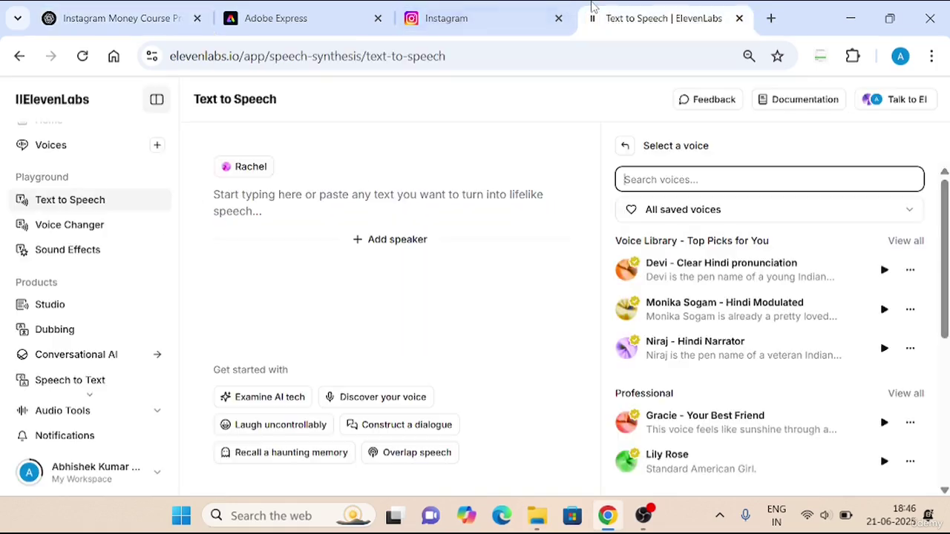
{"action": "left_click", "coordinate": [316, 189]}
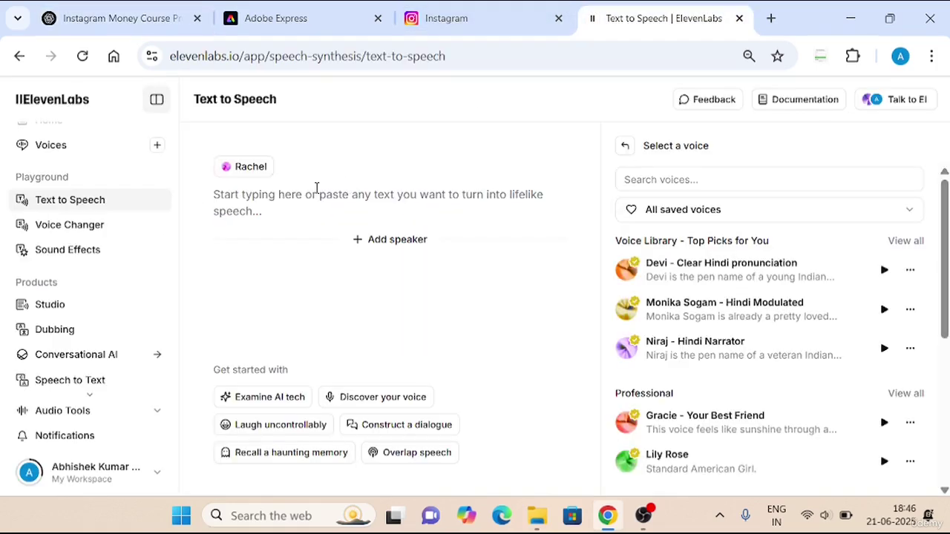
{"action": "key", "text": "ctrl+v"}
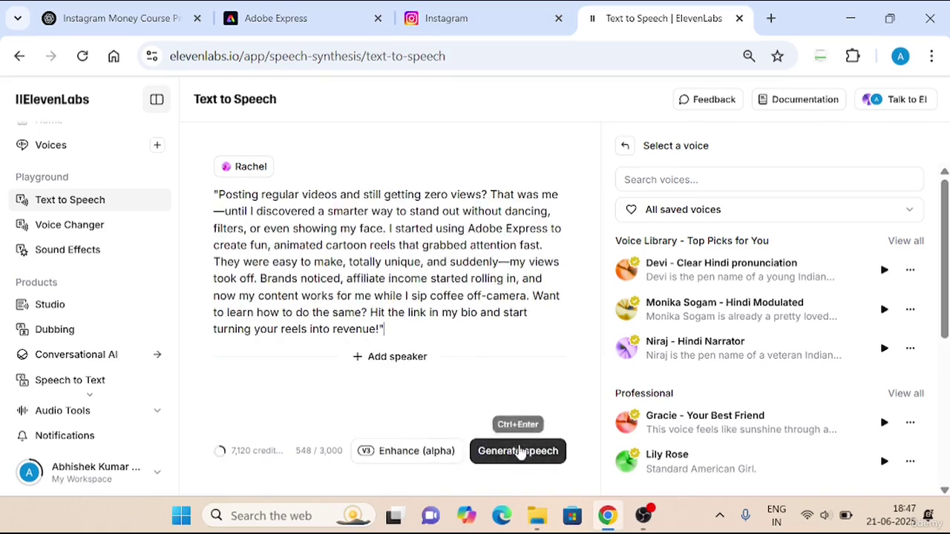
{"action": "left_click", "coordinate": [536, 452]}
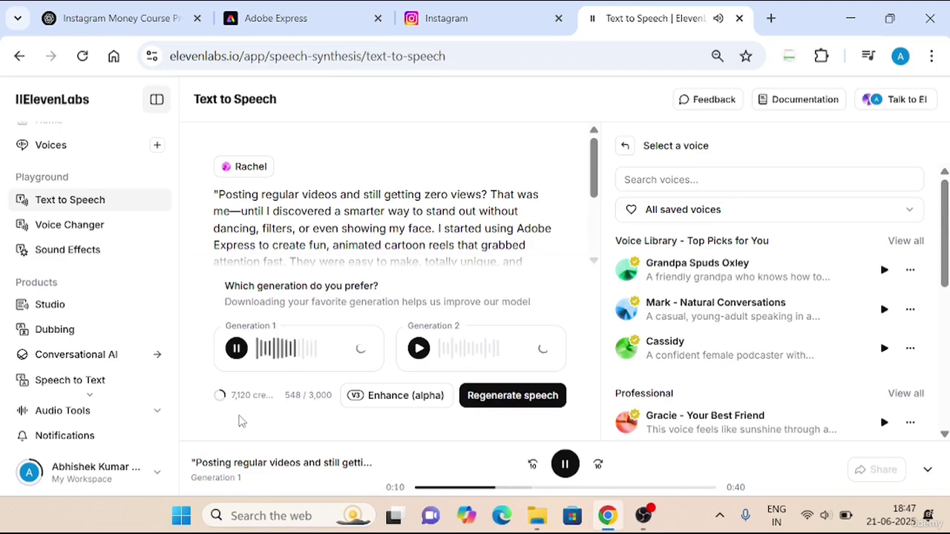
Preview part of the Generation 2 audio, pause it, and download the Generation 1 audio.
{"action": "scroll", "coordinate": [464, 256], "scroll_direction": "down", "scroll_amount": 3}
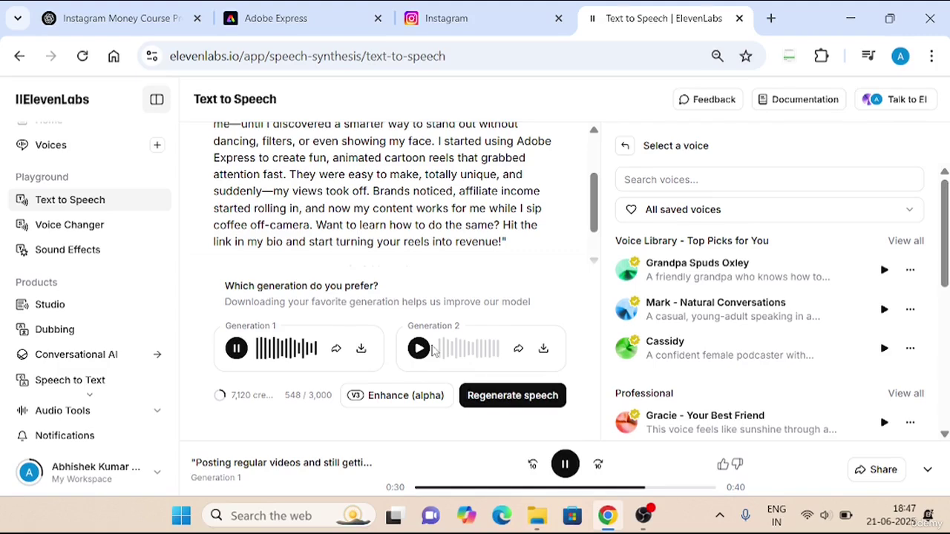
{"action": "left_click", "coordinate": [419, 349]}
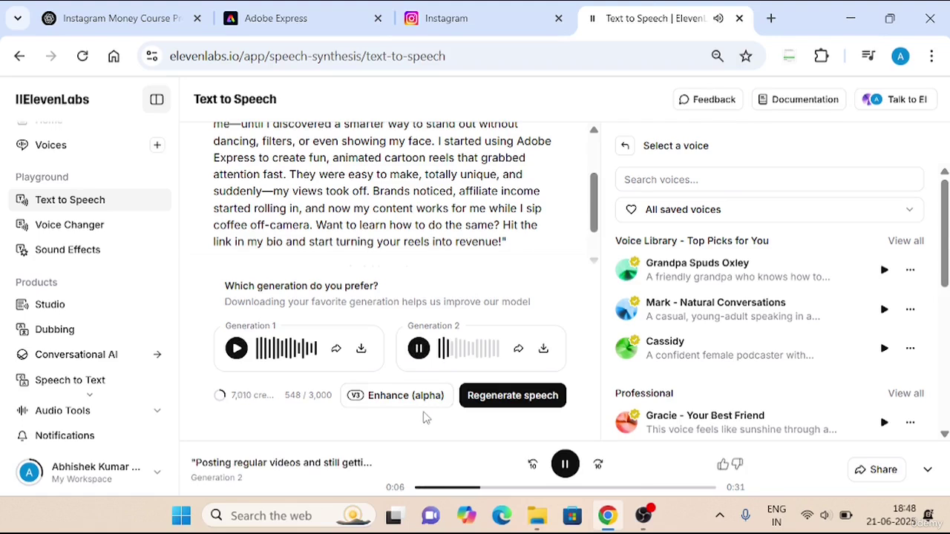
{"action": "left_click", "coordinate": [426, 348]}
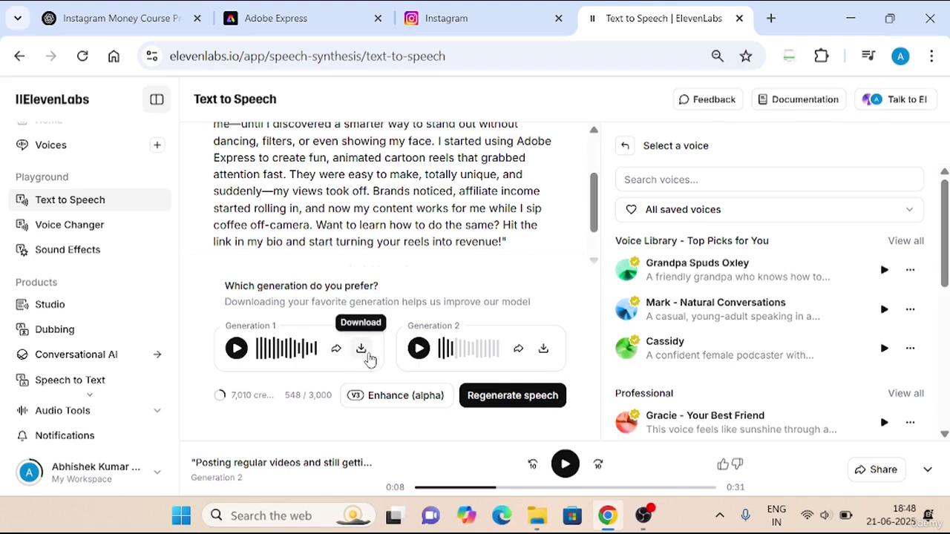
{"action": "mouse_move", "coordinate": [239, 405]}
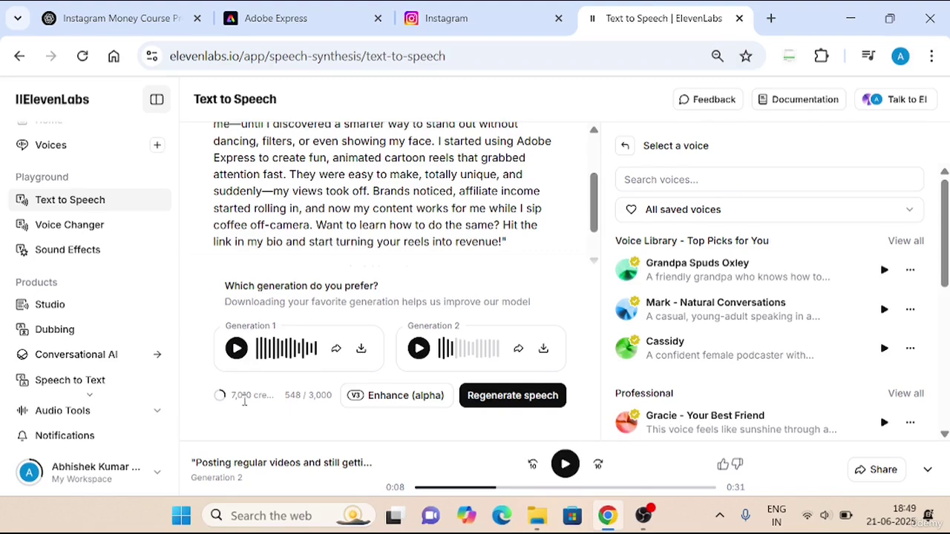
{"action": "mouse_move", "coordinate": [244, 397]}
{"action": "left_click", "coordinate": [363, 348]}
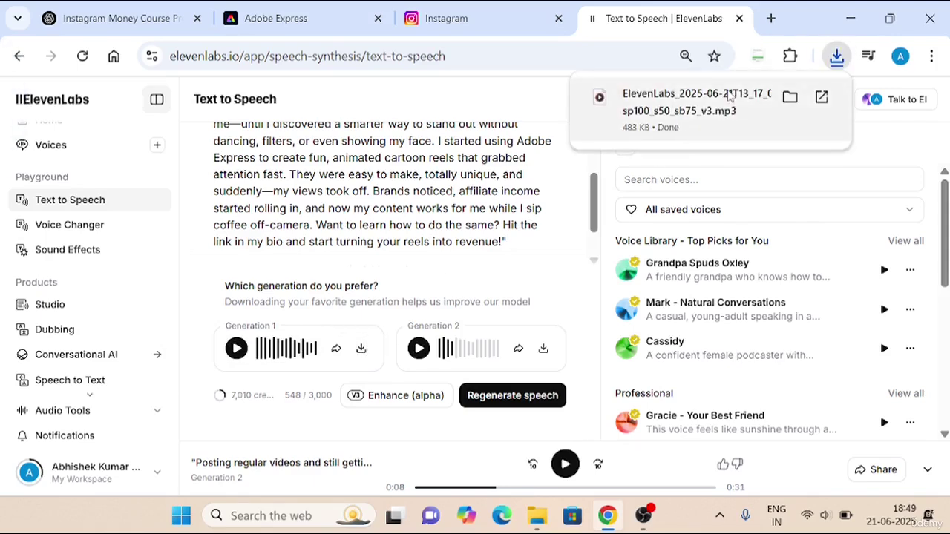
Switch to Adobe Express Animate characters and upload today's ElevenLabs audio file from Downloads as the character's dialogue.
{"action": "left_click", "coordinate": [335, 9]}
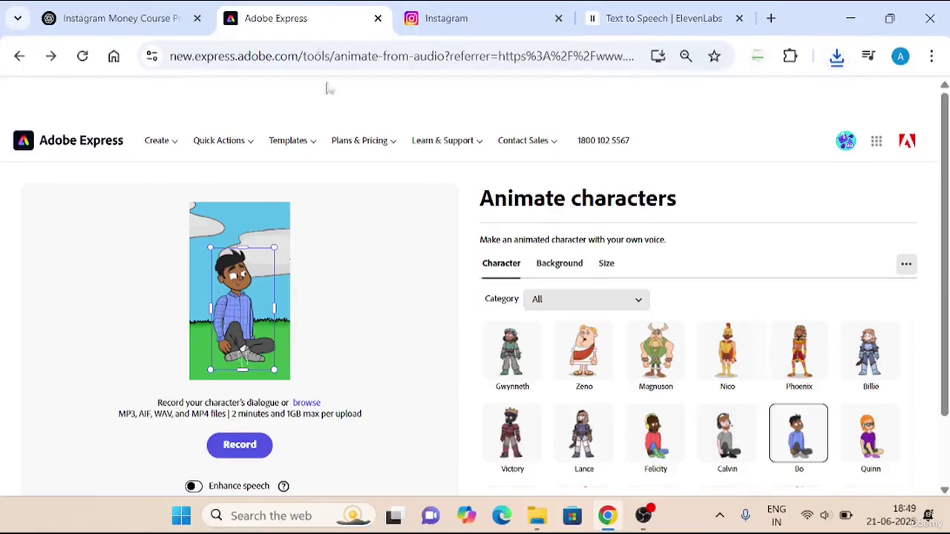
{"action": "left_click", "coordinate": [307, 402]}
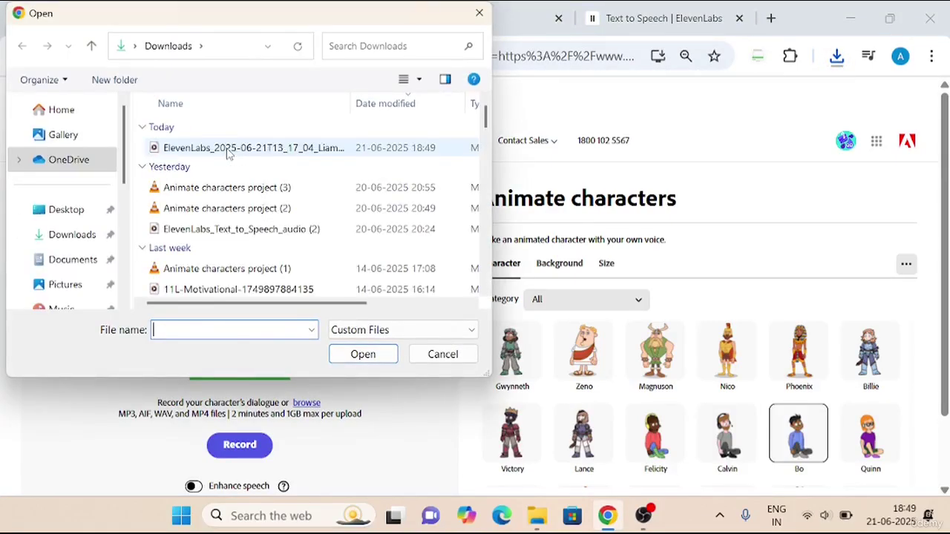
{"action": "left_click", "coordinate": [271, 148]}
{"action": "left_click", "coordinate": [361, 351]}
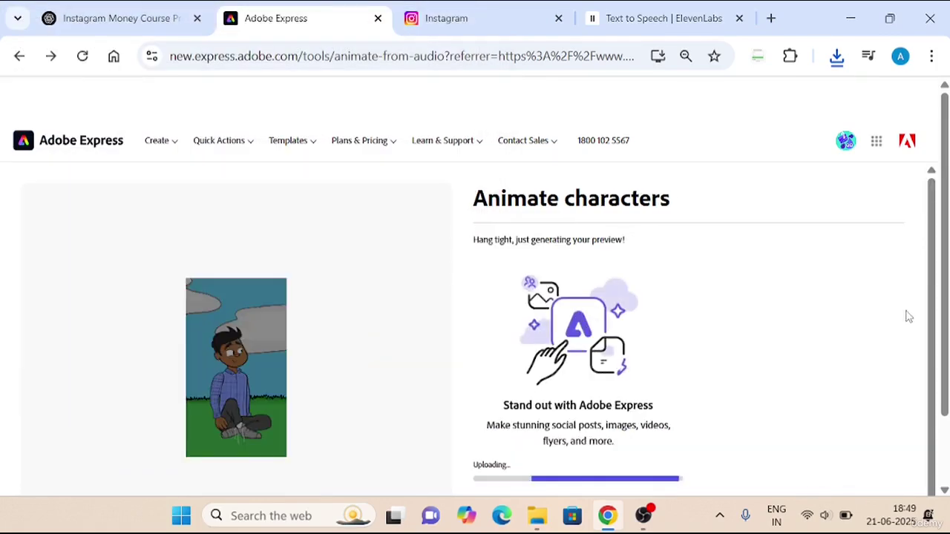
{"action": "scroll", "coordinate": [901, 308], "scroll_direction": "down", "scroll_amount": 1}
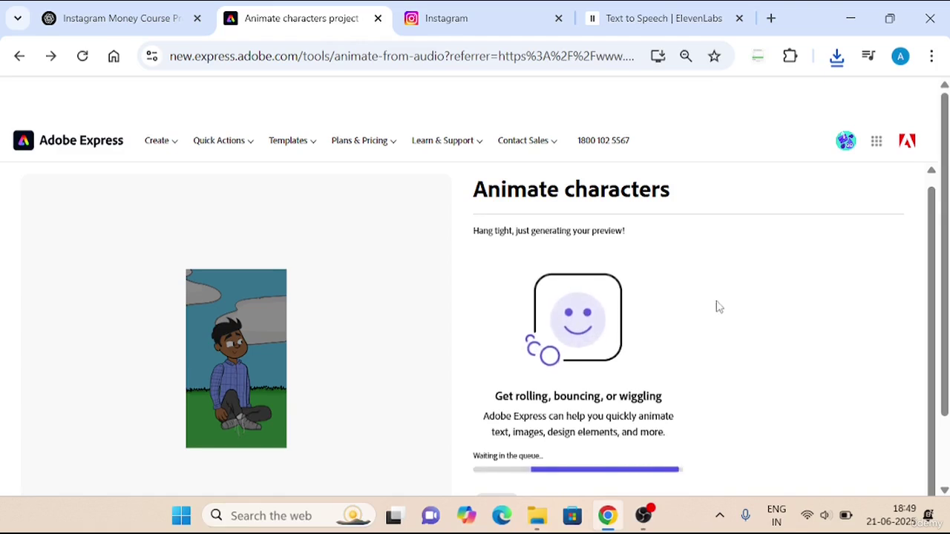
Switch to Instagram and examine the cartoon profile's bio, contact e-mail line and grid of posted reels.
{"action": "left_click", "coordinate": [459, 18]}
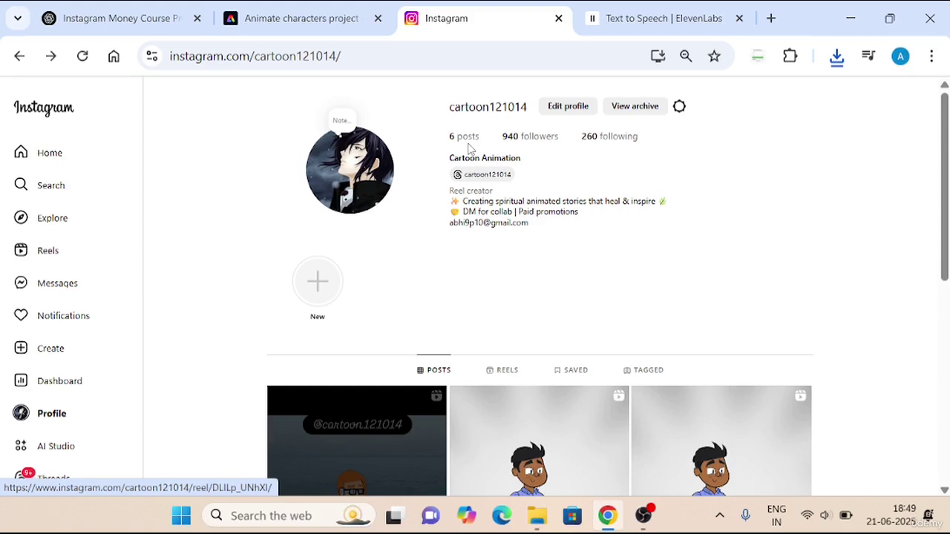
{"action": "scroll", "coordinate": [519, 180], "scroll_direction": "down", "scroll_amount": 1}
{"action": "scroll", "coordinate": [520, 180], "scroll_direction": "up", "scroll_amount": 1}
{"action": "left_click_drag", "start_coordinate": [531, 224], "coordinate": [438, 227]}
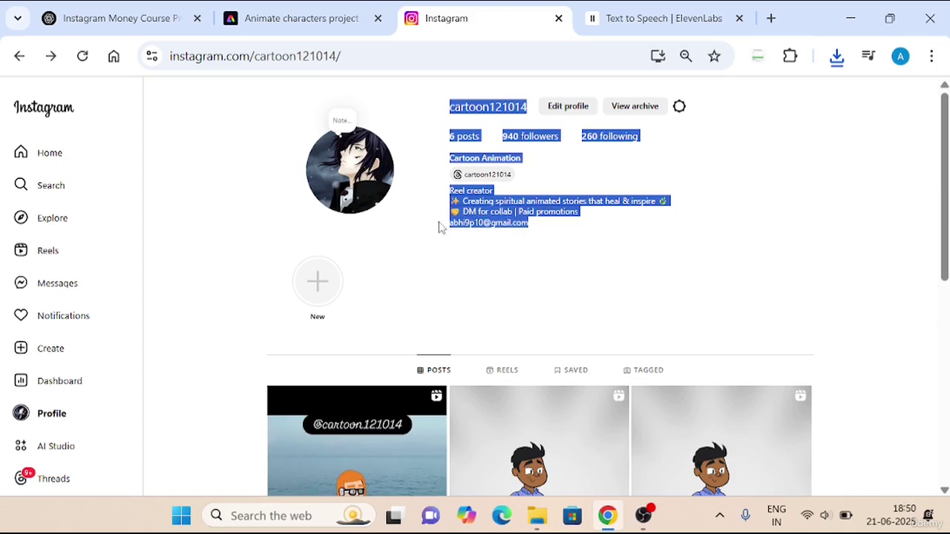
{"action": "left_click", "coordinate": [581, 250]}
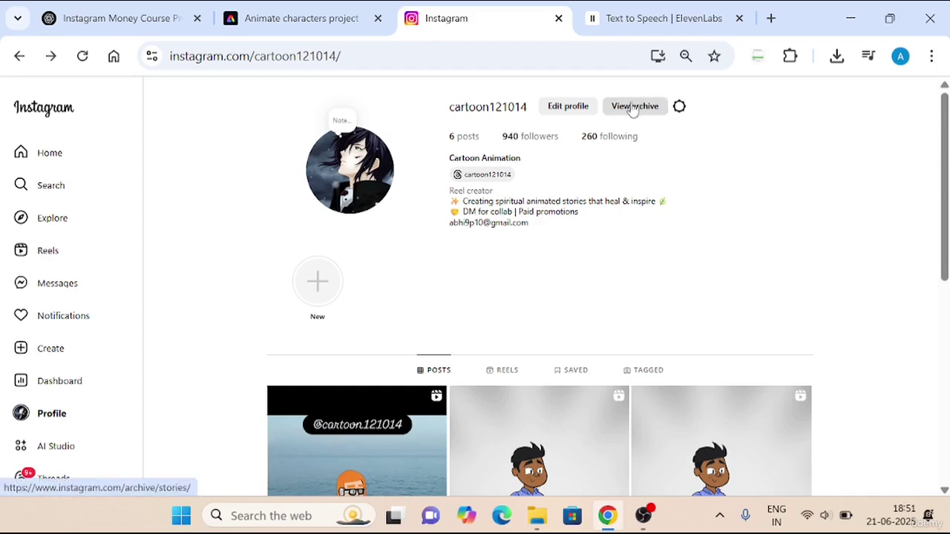
{"action": "scroll", "coordinate": [578, 189], "scroll_direction": "down", "scroll_amount": 5}
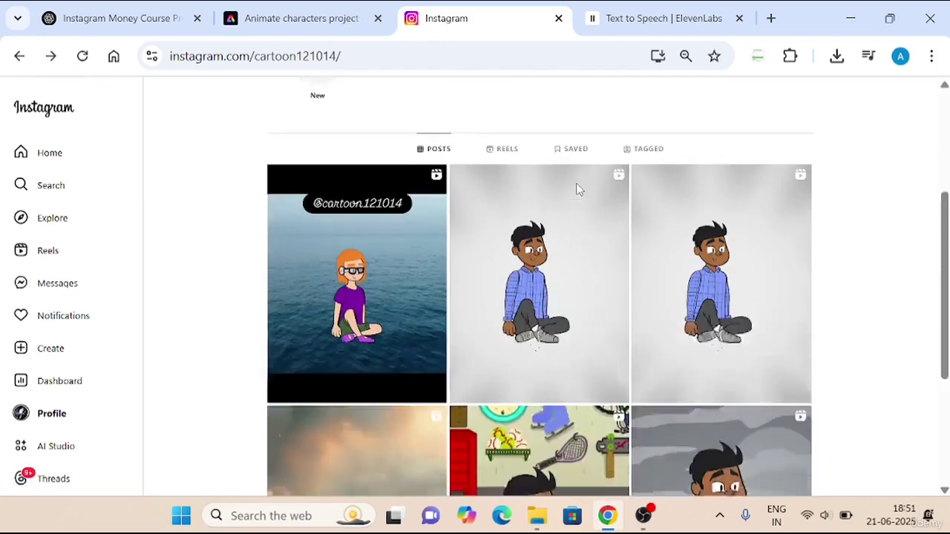
{"action": "scroll", "coordinate": [456, 250], "scroll_direction": "up", "scroll_amount": 2}
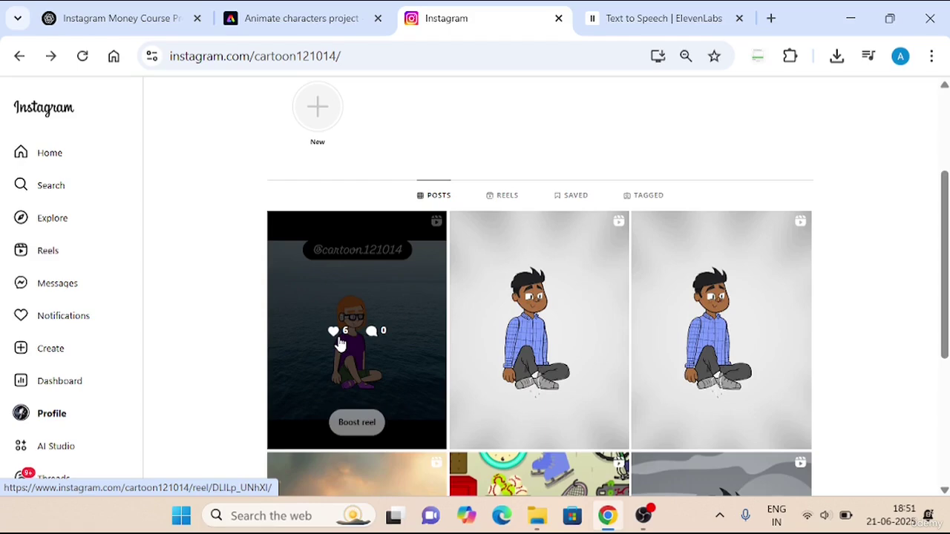
{"action": "scroll", "coordinate": [417, 277], "scroll_direction": "down", "scroll_amount": 4}
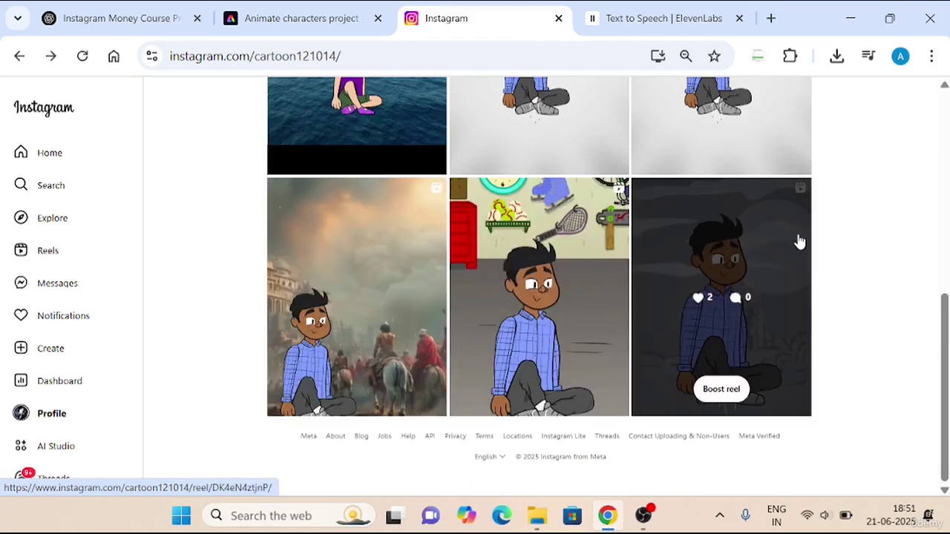
{"action": "scroll", "coordinate": [799, 241], "scroll_direction": "up", "scroll_amount": 4}
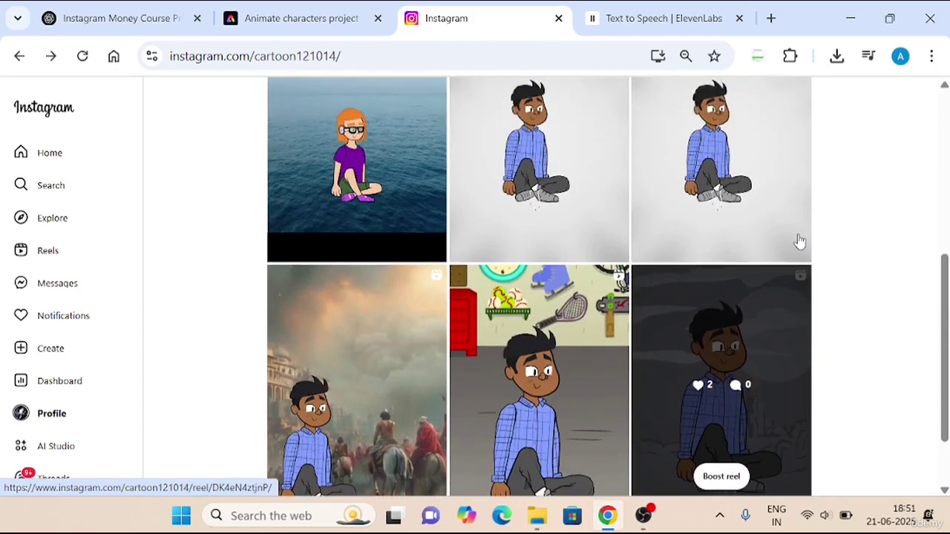
{"action": "scroll", "coordinate": [799, 241], "scroll_direction": "up", "scroll_amount": 2}
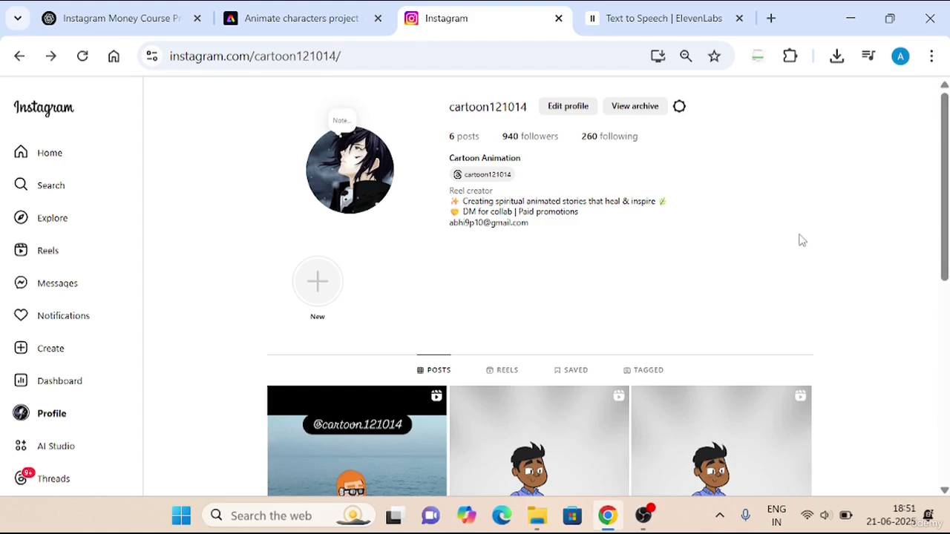
Look over the profile's bio and posted reels, and play the reel of the orange-haired character sitting by the sea.
{"action": "scroll", "coordinate": [831, 218], "scroll_direction": "down", "scroll_amount": 3}
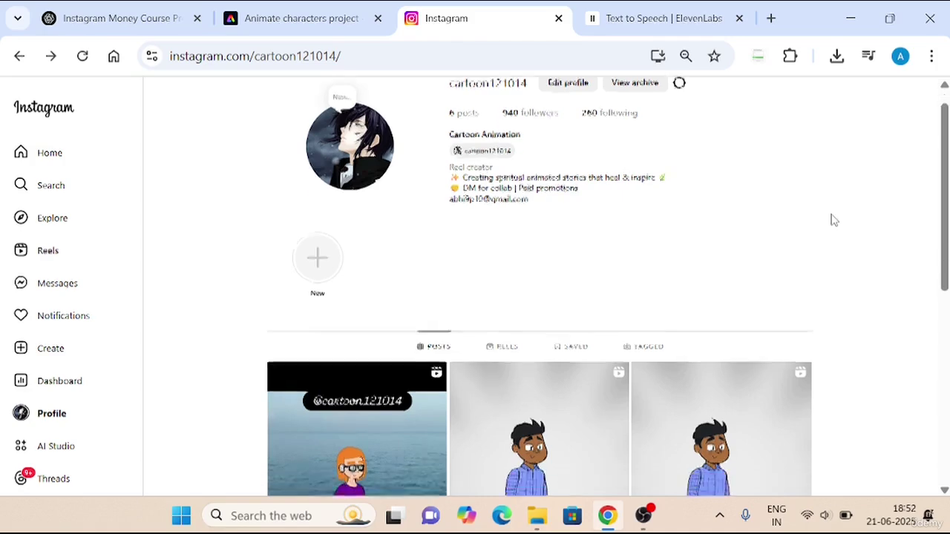
{"action": "scroll", "coordinate": [833, 220], "scroll_direction": "up", "scroll_amount": 2}
{"action": "scroll", "coordinate": [830, 218], "scroll_direction": "up", "scroll_amount": 2}
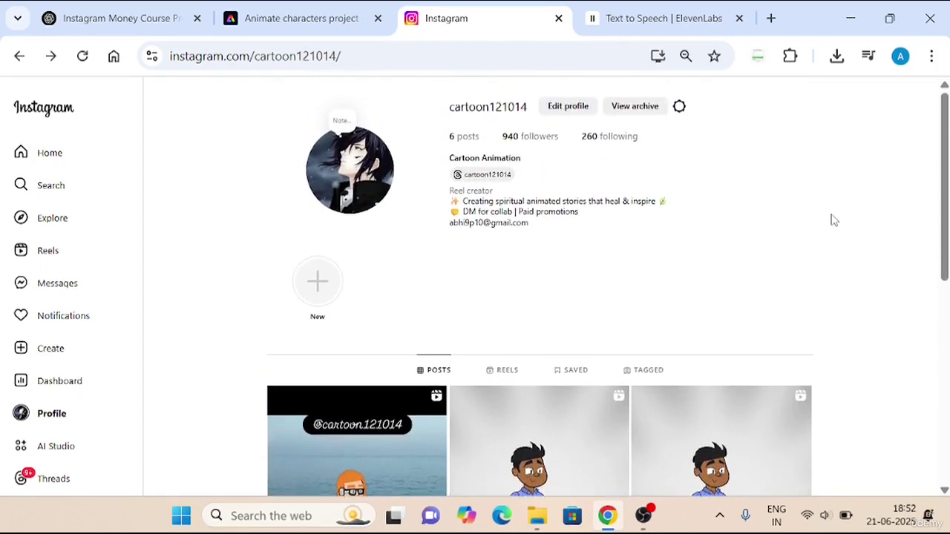
{"action": "scroll", "coordinate": [829, 218], "scroll_direction": "down", "scroll_amount": 4}
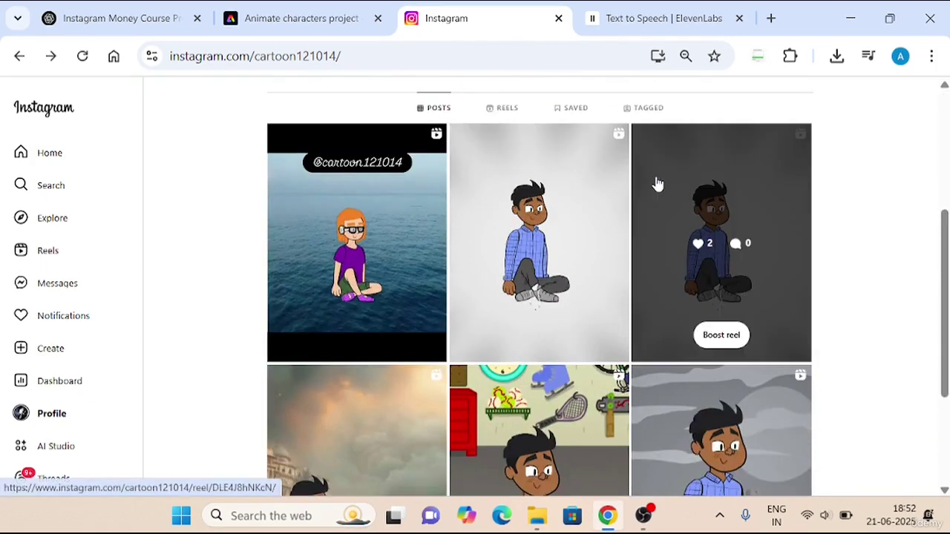
{"action": "scroll", "coordinate": [657, 184], "scroll_direction": "up", "scroll_amount": 2}
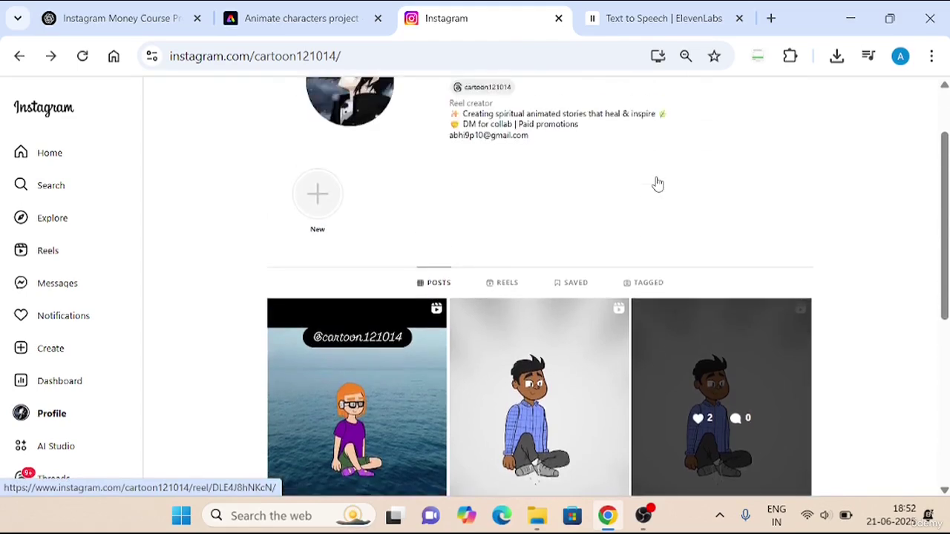
{"action": "scroll", "coordinate": [657, 184], "scroll_direction": "down", "scroll_amount": 2}
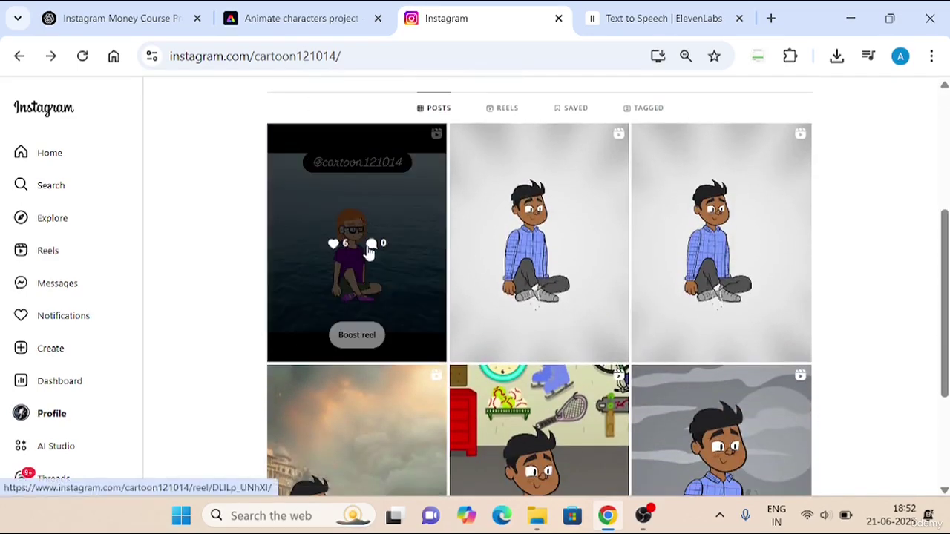
{"action": "left_click", "coordinate": [357, 203]}
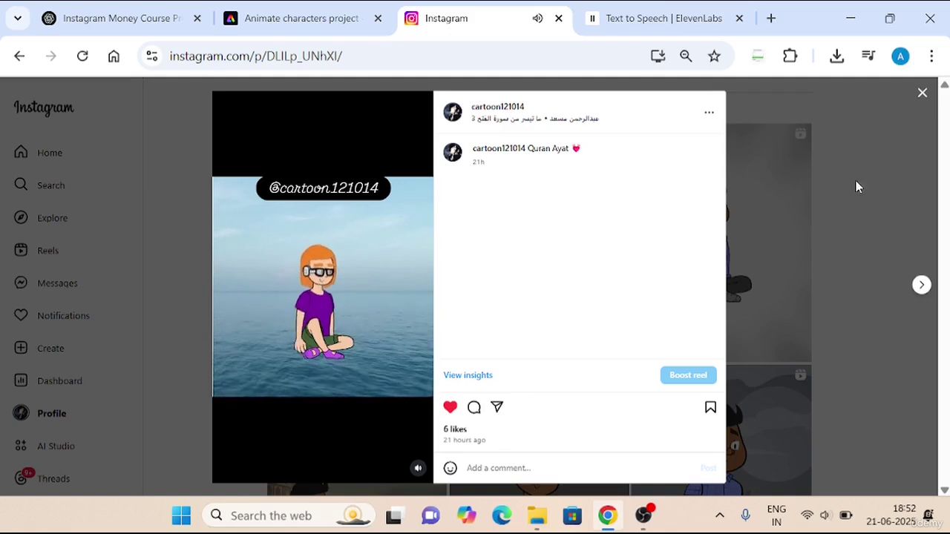
Open the reel's insights, pause its video and examine the views, interactions and profile activity figures.
{"action": "left_click", "coordinate": [475, 376]}
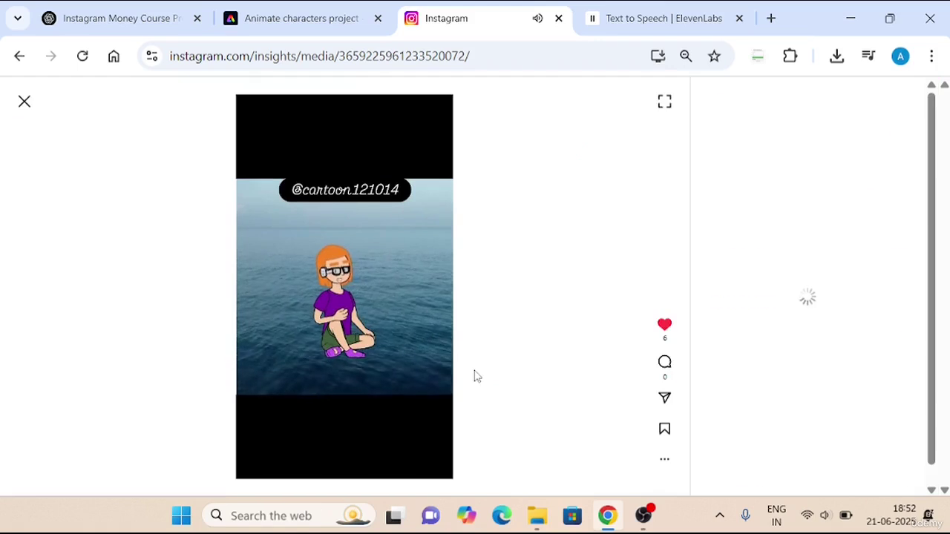
{"action": "left_click", "coordinate": [369, 326]}
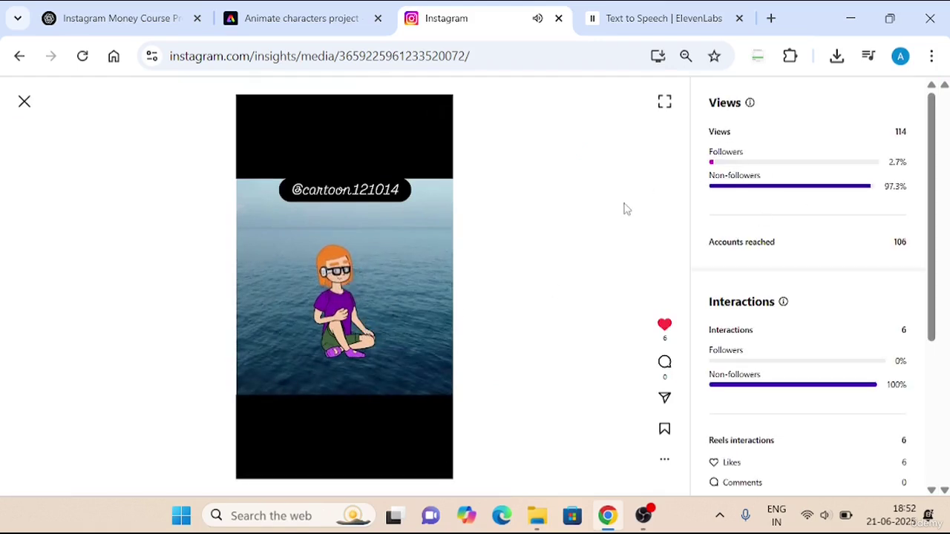
{"action": "scroll", "coordinate": [742, 290], "scroll_direction": "down", "scroll_amount": 3}
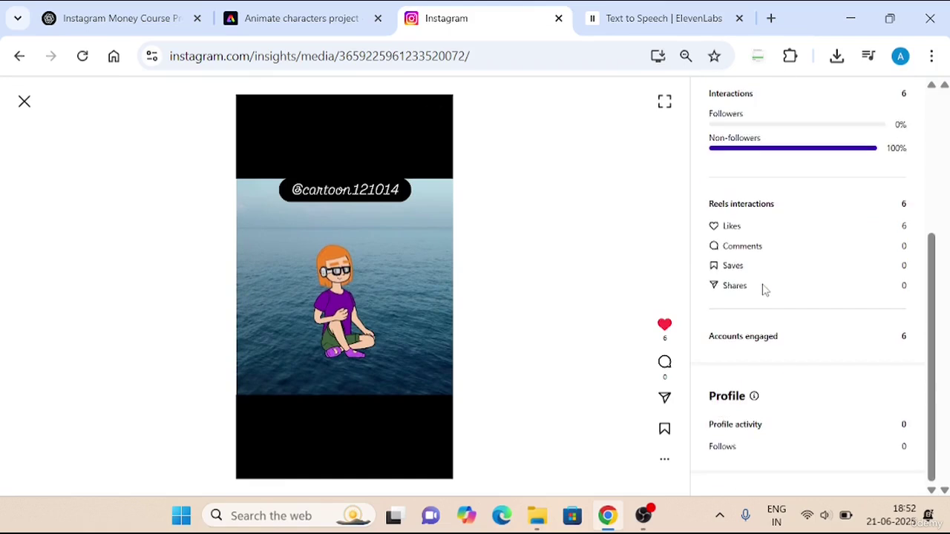
{"action": "scroll", "coordinate": [764, 287], "scroll_direction": "up", "scroll_amount": 4}
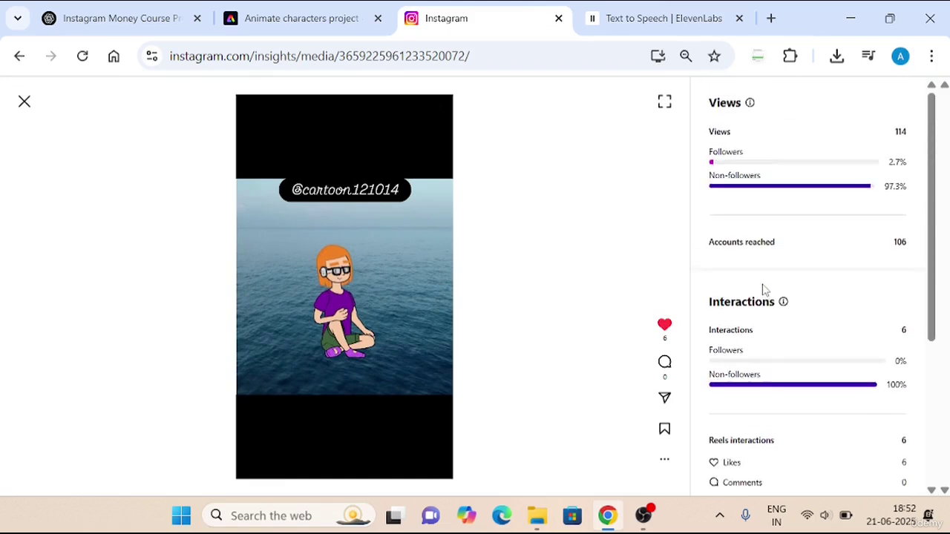
{"action": "double_click", "coordinate": [900, 132]}
{"action": "left_click_drag", "start_coordinate": [901, 131], "coordinate": [850, 143]}
{"action": "scroll", "coordinate": [837, 176], "scroll_direction": "down", "scroll_amount": 3}
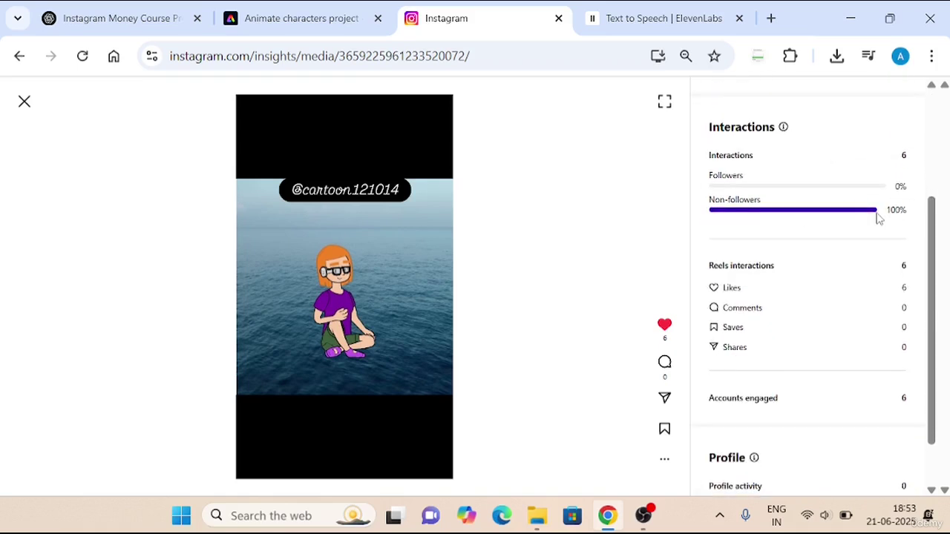
{"action": "scroll", "coordinate": [868, 226], "scroll_direction": "up", "scroll_amount": 3}
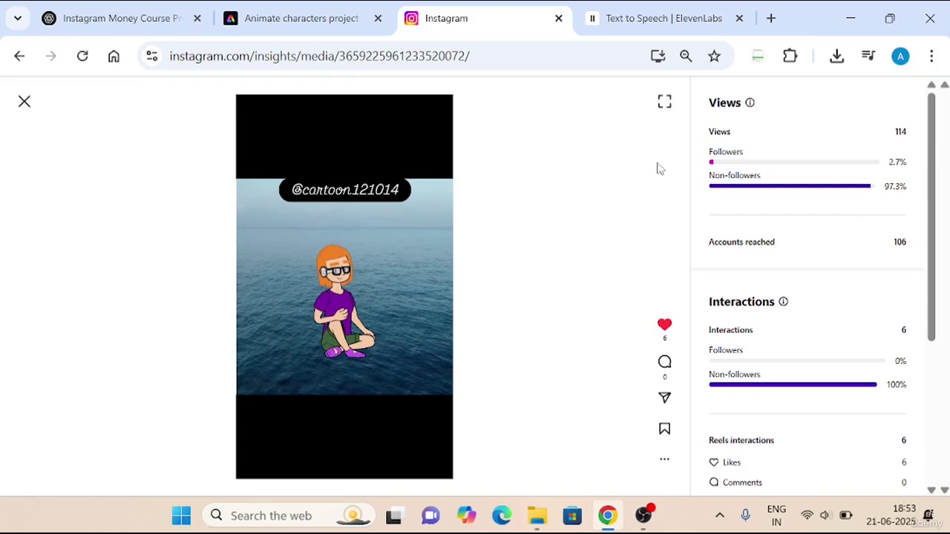
Switch to Adobe Express Animate characters, cancel the running preview generation and start it again.
{"action": "mouse_move", "coordinate": [415, 201]}
{"action": "left_click", "coordinate": [282, 13]}
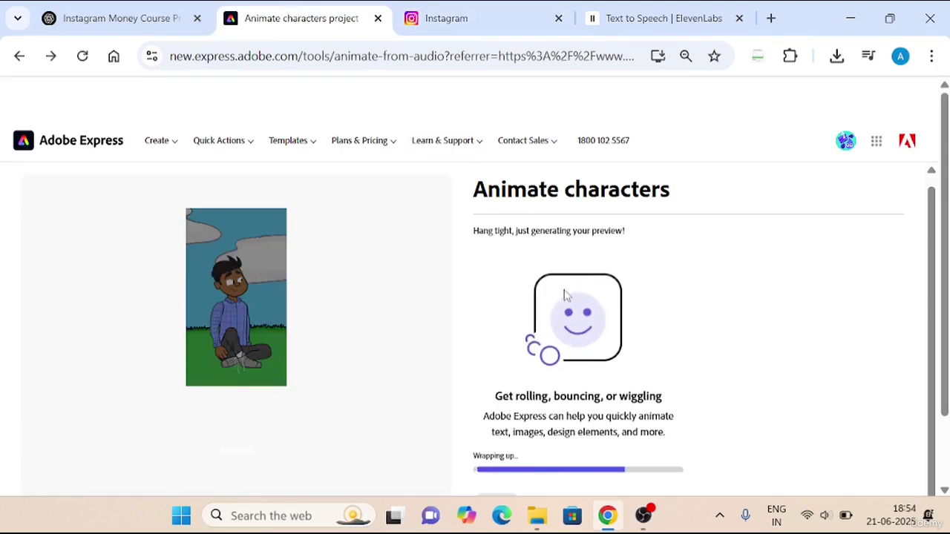
{"action": "scroll", "coordinate": [705, 334], "scroll_direction": "down", "scroll_amount": 1}
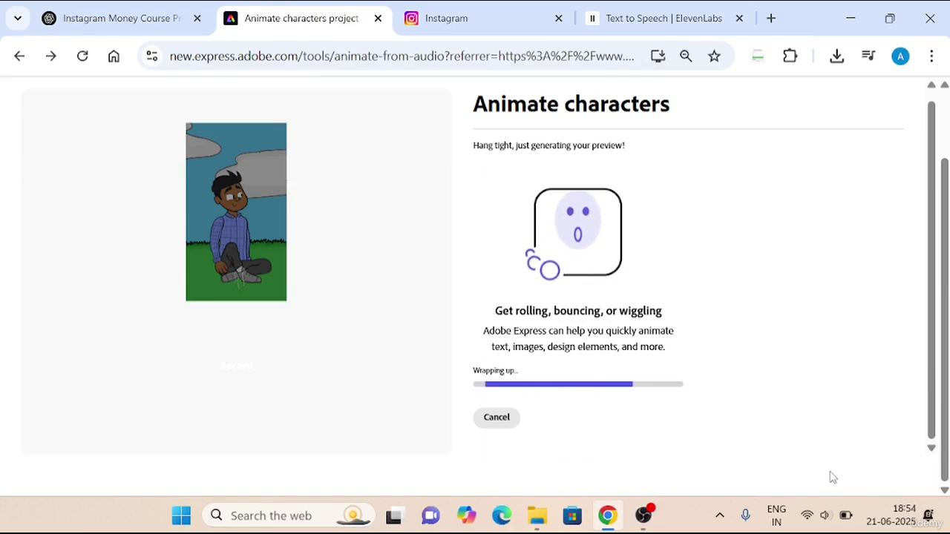
{"action": "left_click", "coordinate": [497, 418]}
{"action": "left_click", "coordinate": [253, 346]}
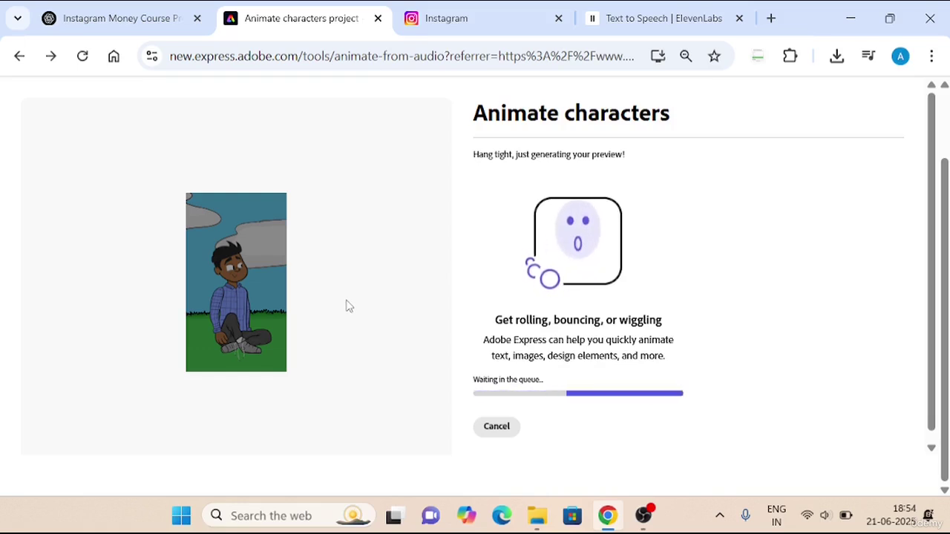
{"action": "mouse_move", "coordinate": [643, 515]}
{"action": "left_click", "coordinate": [625, 409]}
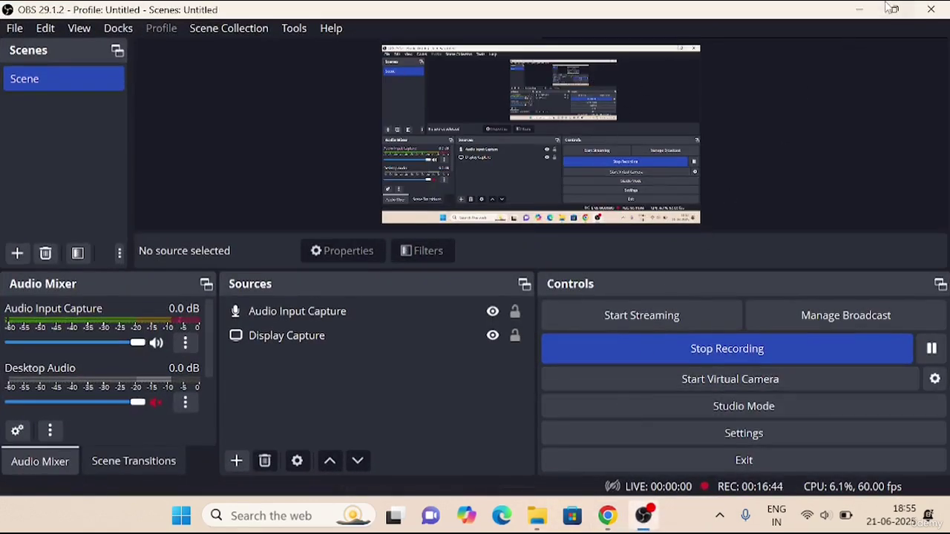
{"action": "left_click", "coordinate": [859, 9]}
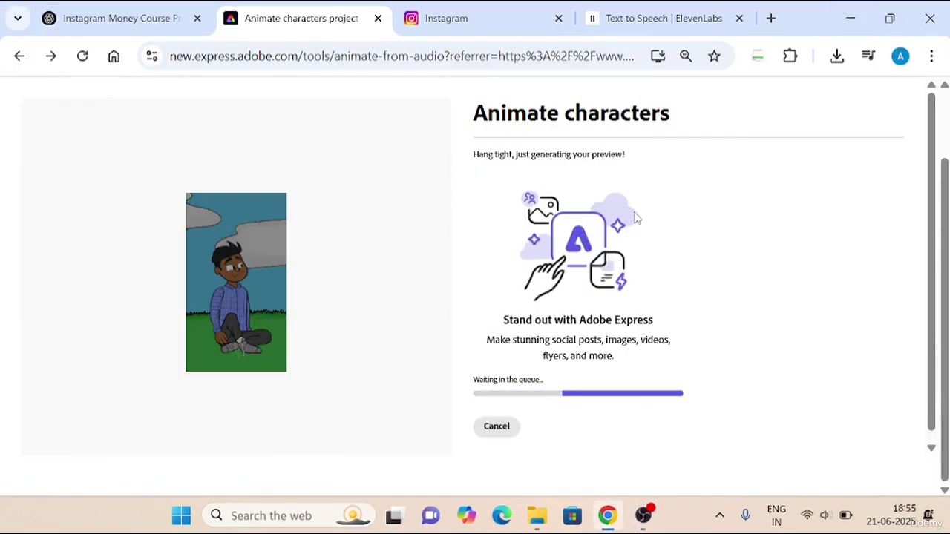